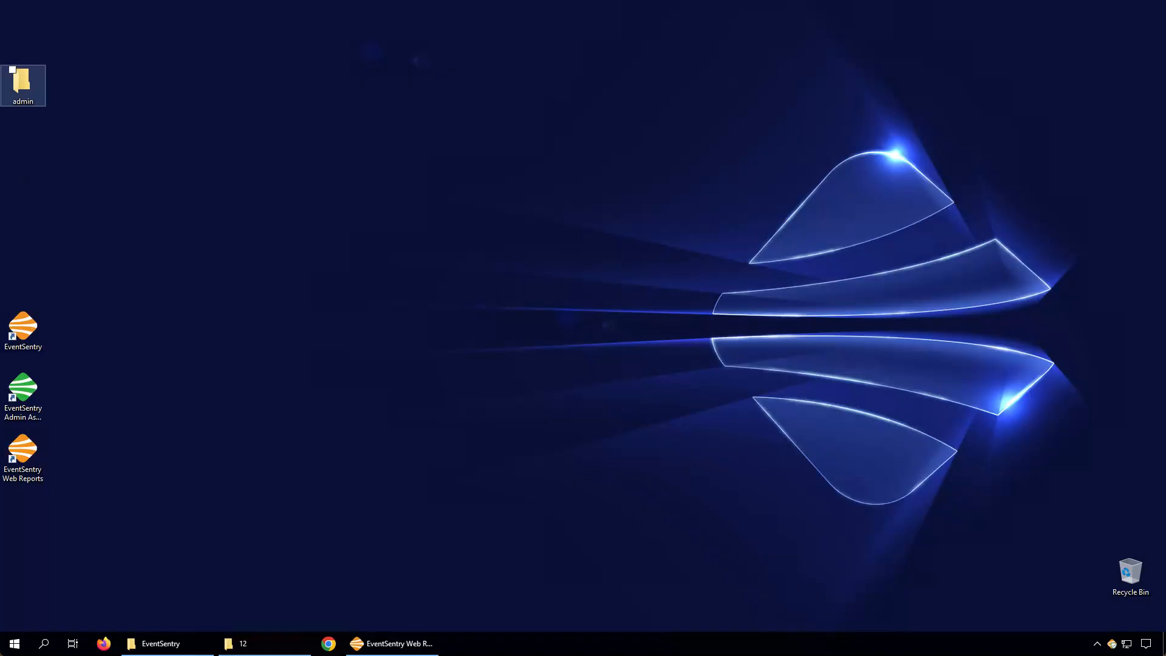
# Launch the EventSentry management console and open the EventLogs and Syslogs file actions
pyautogui.press('e')
pyautogui.press('Return')
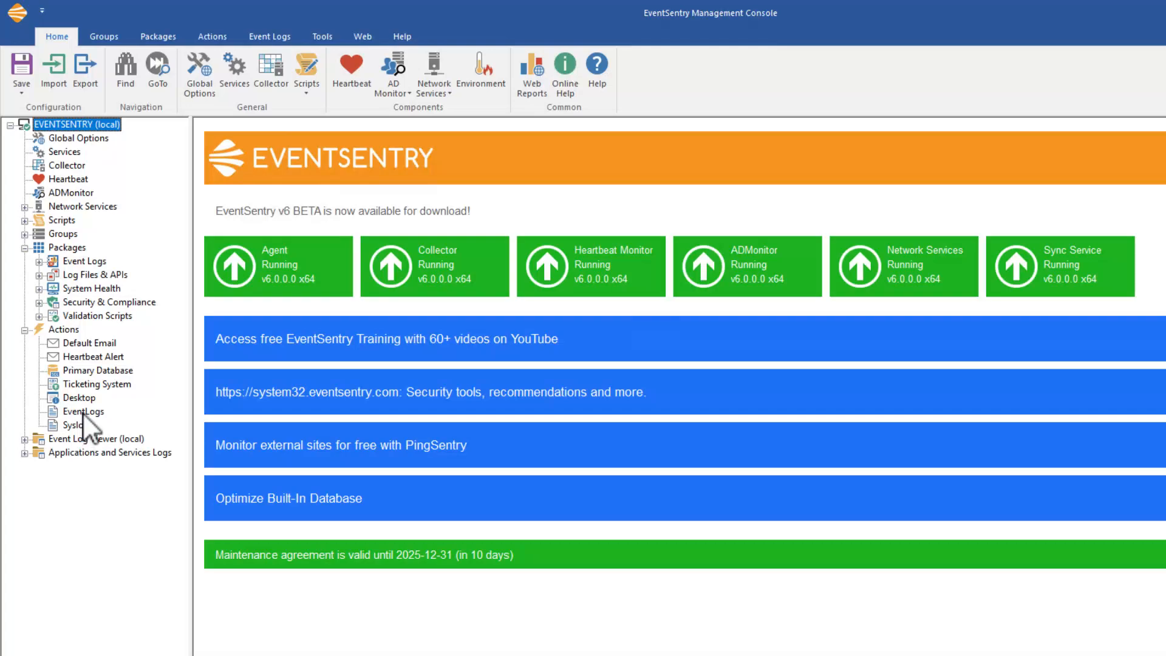
pyautogui.click(83, 412)
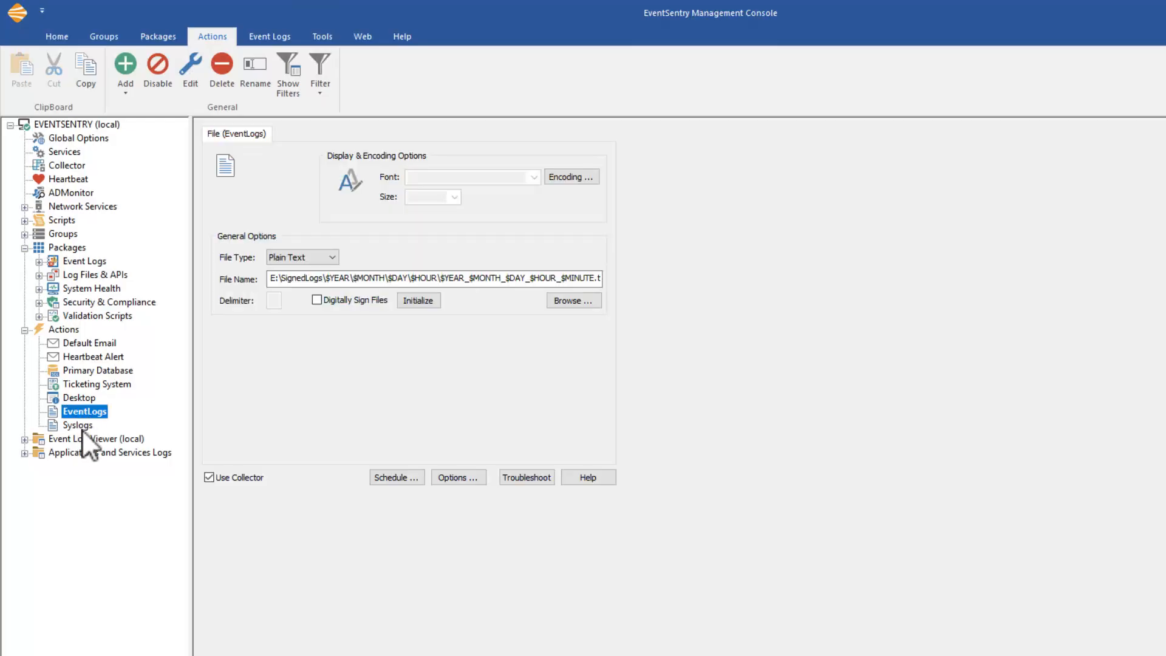
pyautogui.click(82, 427)
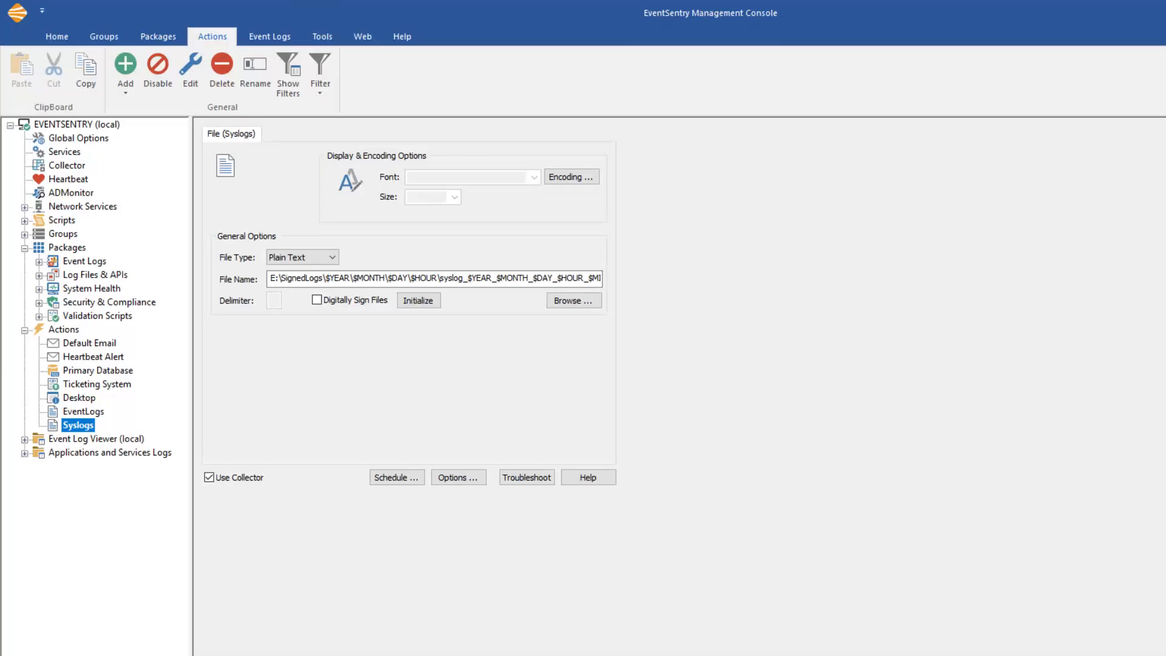
# Change the drive in the EventLogs and Syslogs file names from E: to F: to match the SignedLogs backup folder
pyautogui.hotkey('alt', 'Tab')
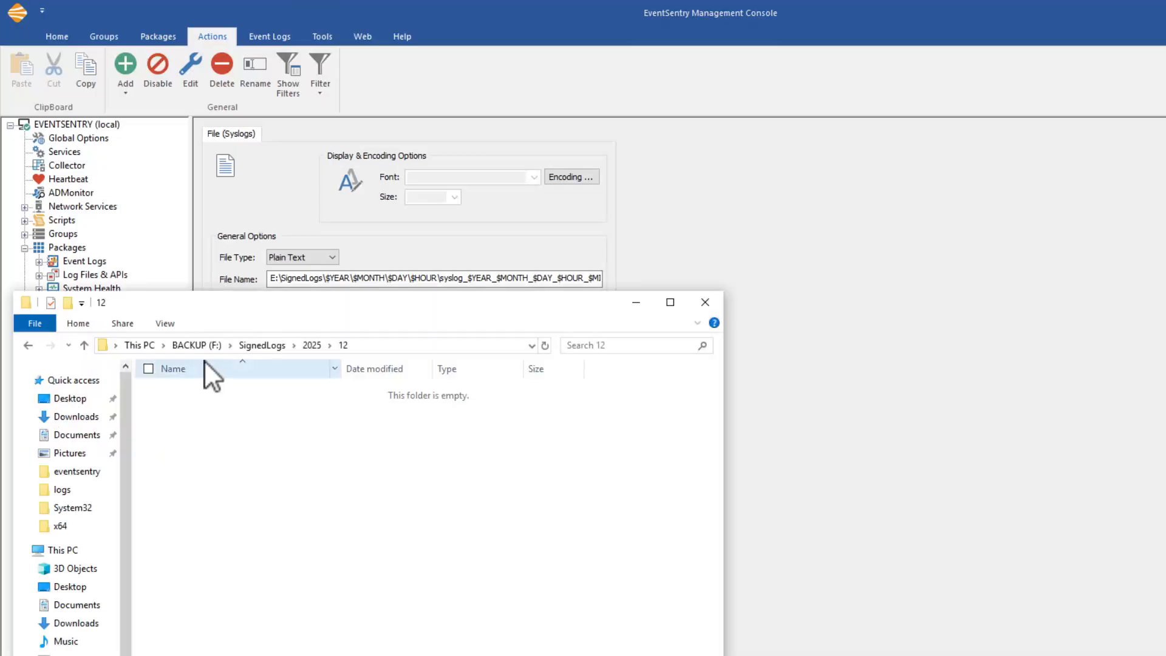
pyautogui.click(943, 314)
pyautogui.click(277, 278)
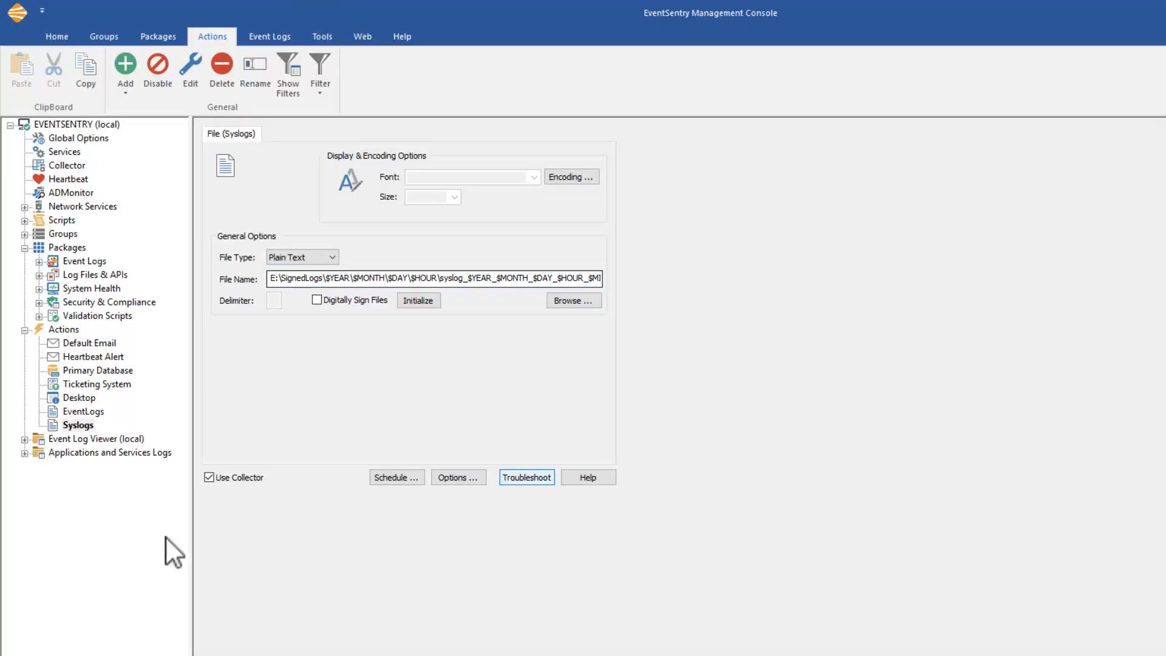
pyautogui.click(82, 411)
pyautogui.press('Tab')
pyautogui.press('Home')
pyautogui.press('Delete')
pyautogui.write('F')
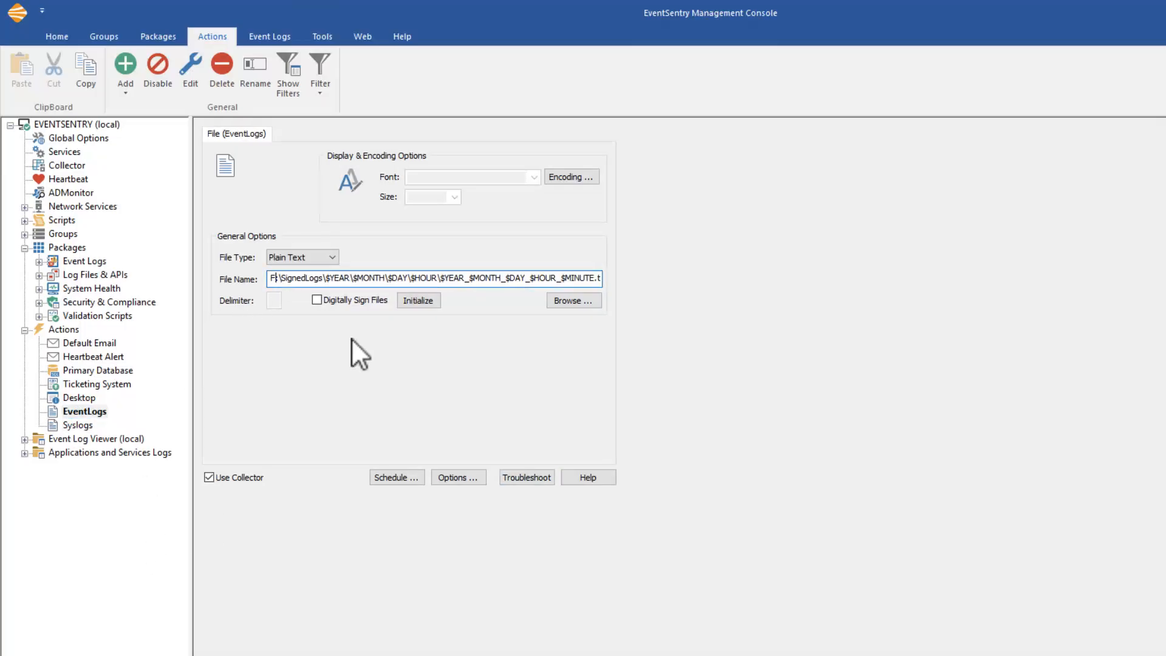
pyautogui.click(77, 424)
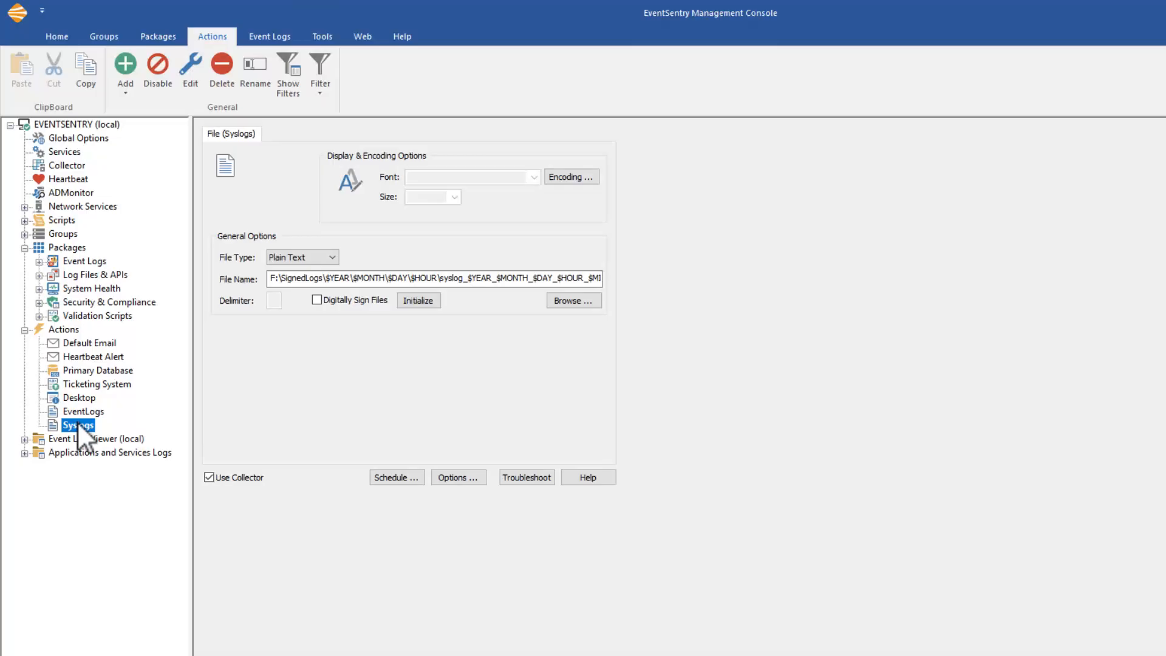
# Initialize log signing for the file actions and confirm the key and certificate setup
pyautogui.click(420, 301)
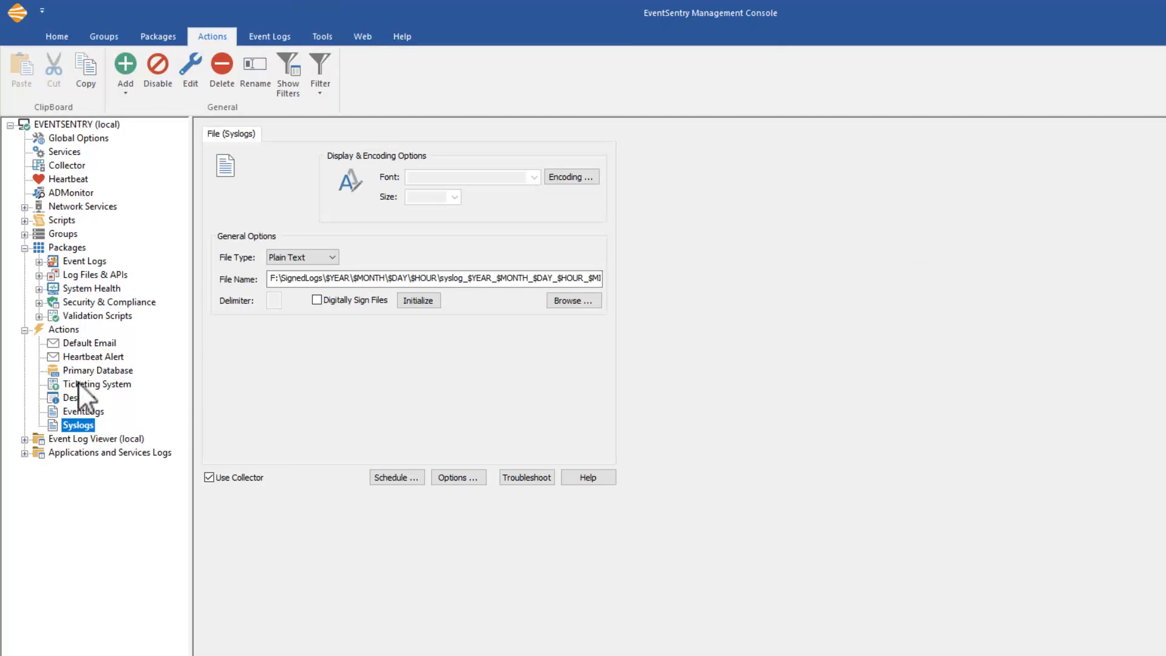
pyautogui.click(78, 413)
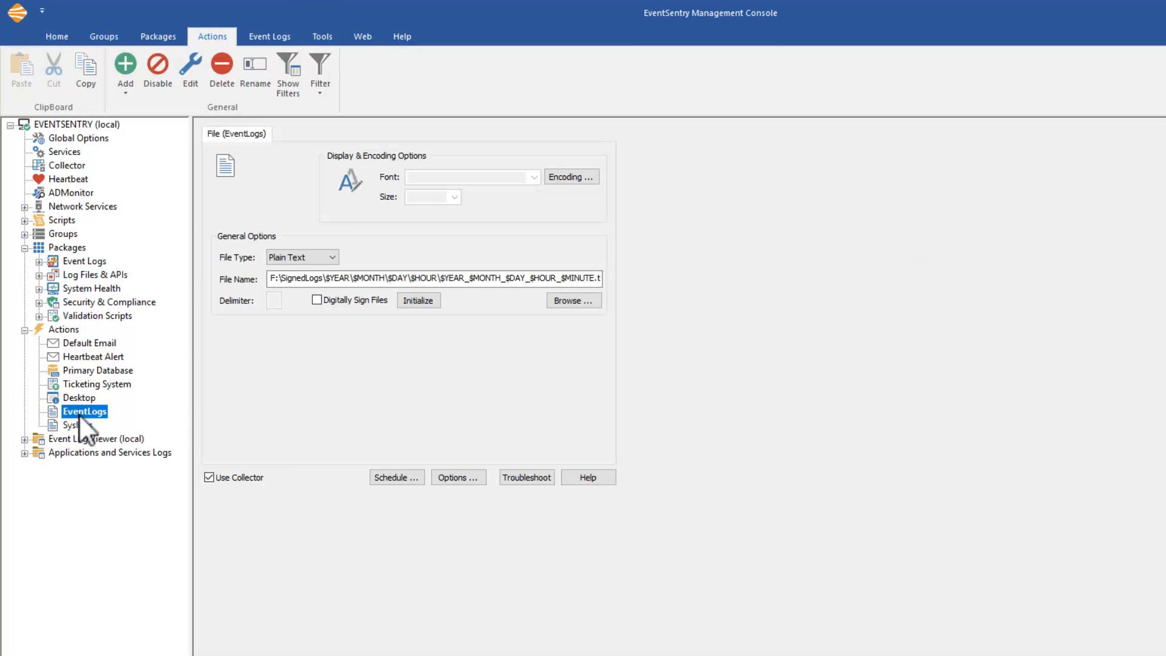
pyautogui.click(418, 301)
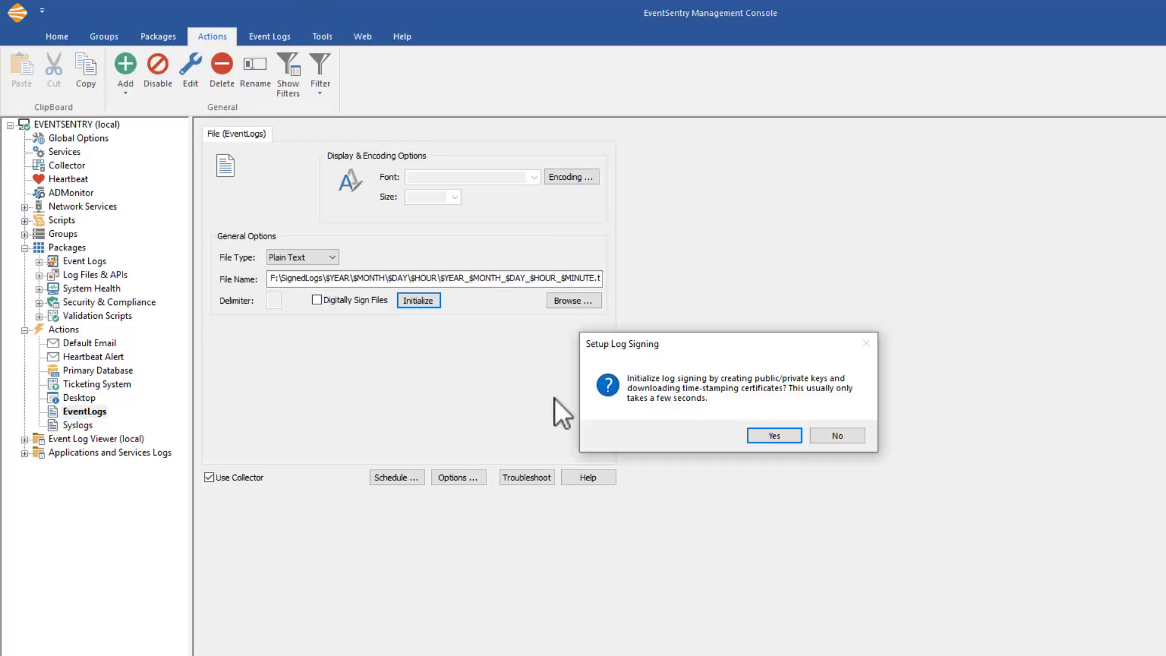
pyautogui.click(775, 435)
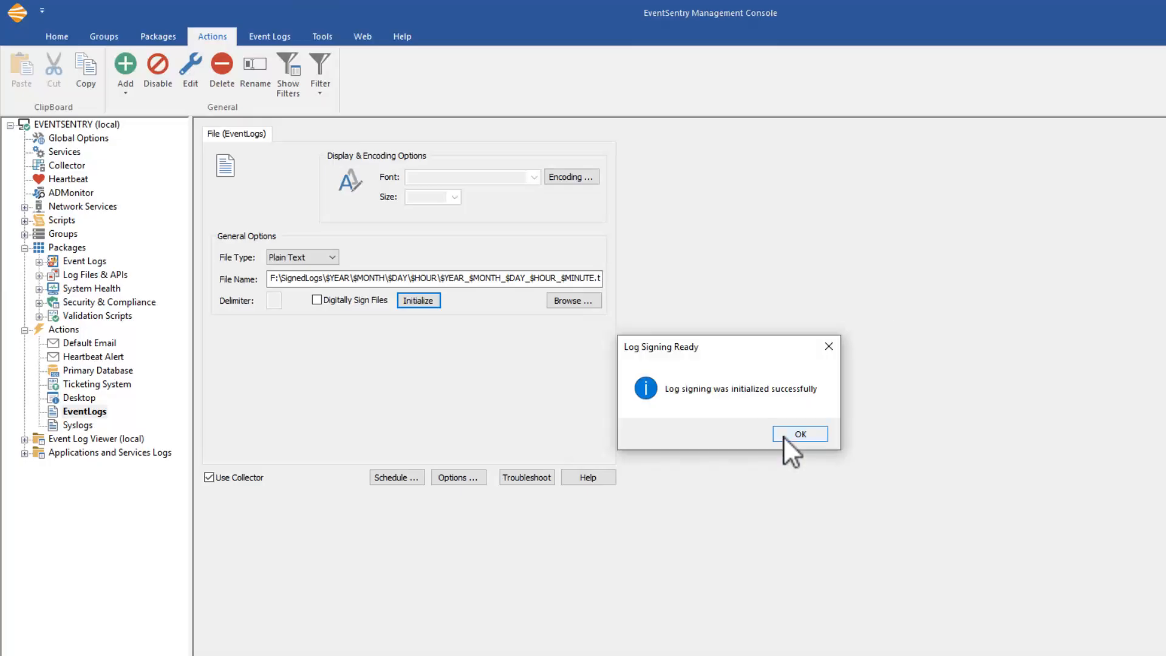
pyautogui.click(784, 436)
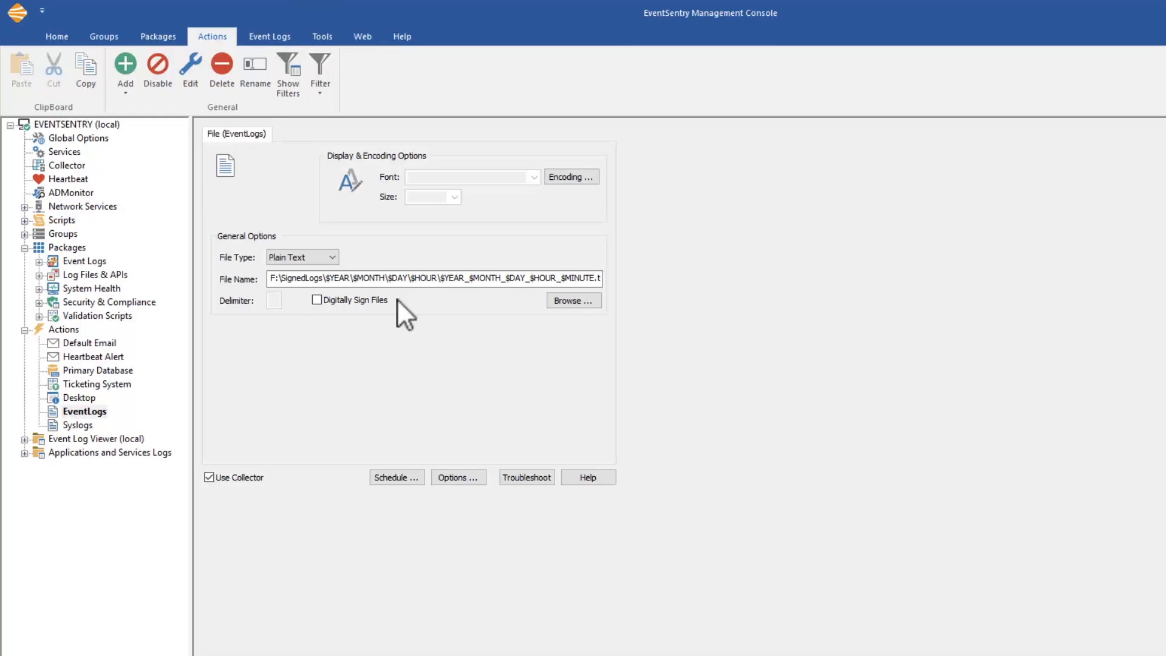
# Browse the LogSigning folder and its freetsa subfolder in the EventSentry program directory
pyautogui.click(79, 425)
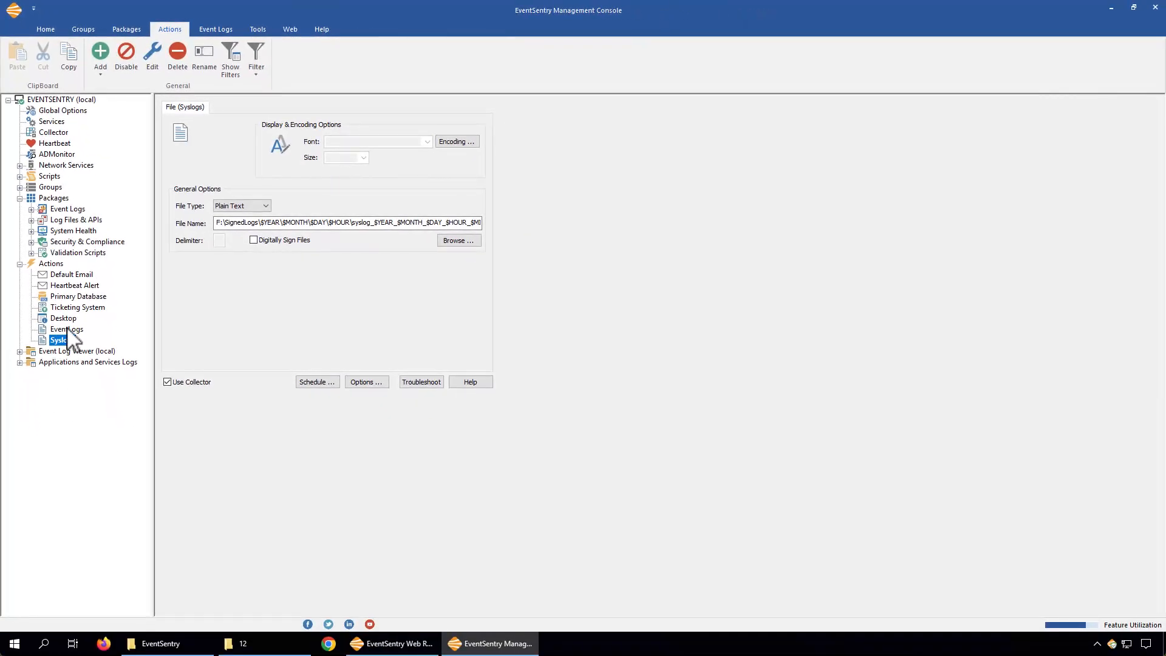
pyautogui.click(72, 330)
pyautogui.click(202, 645)
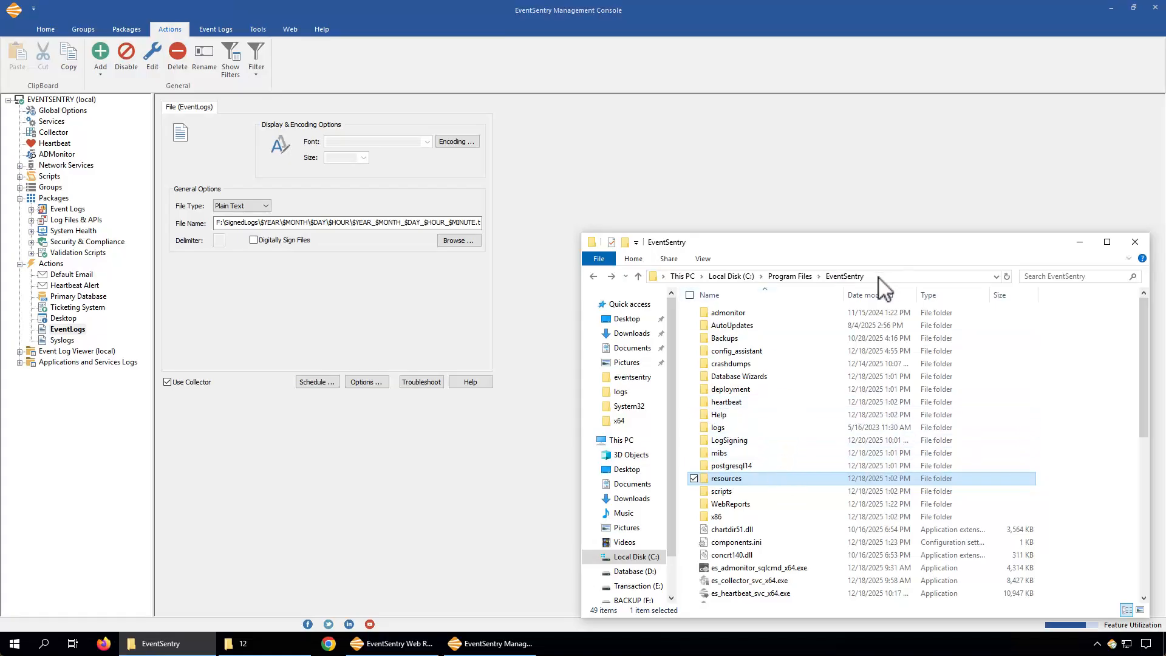
pyautogui.click(729, 443)
pyautogui.doubleClick(728, 442)
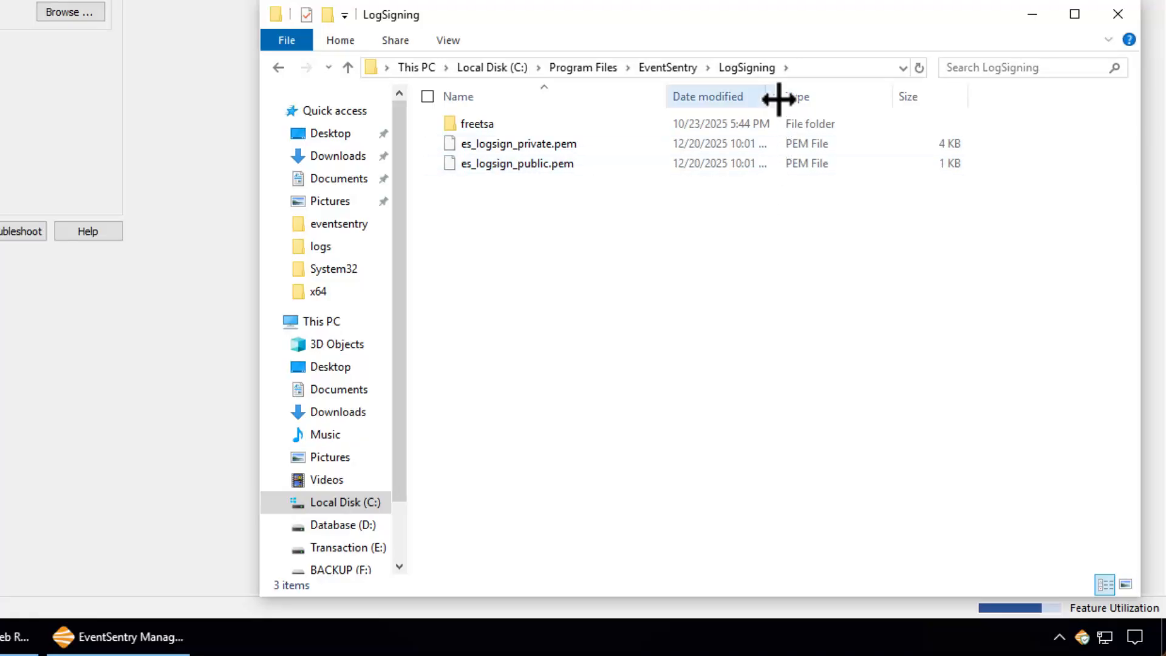
pyautogui.moveTo(780, 96); pyautogui.dragTo(795, 96)
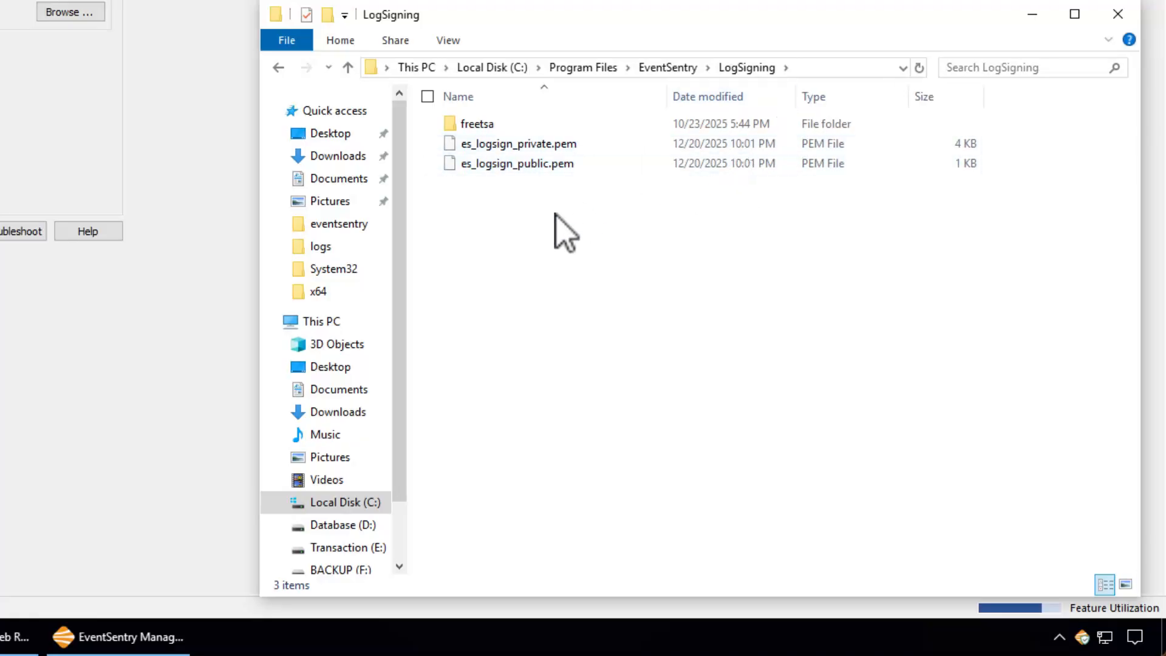
pyautogui.doubleClick(477, 124)
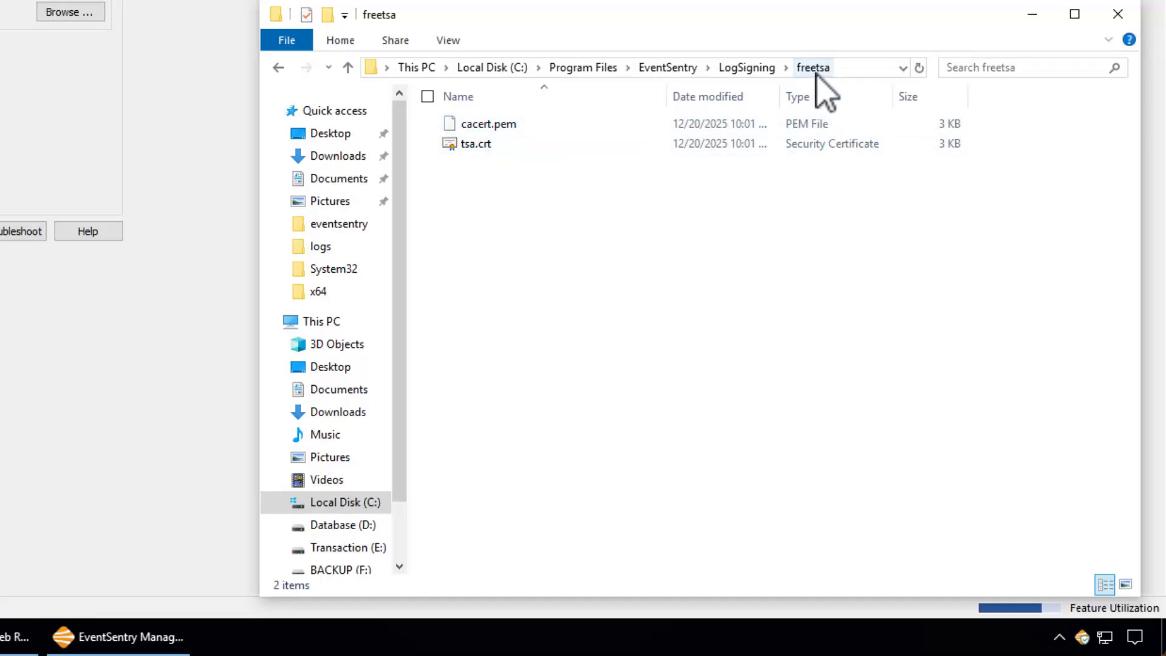
pyautogui.click(739, 68)
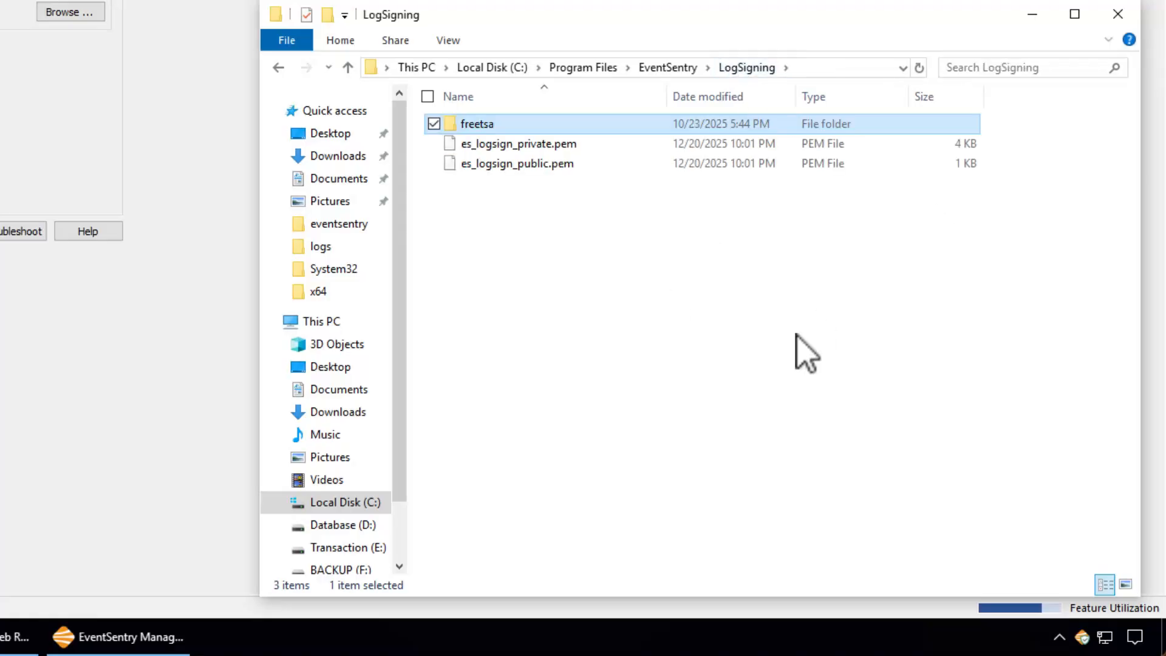
# Browse the OpenSSL binaries under resources and the logsigning scripts folder
pyautogui.click(668, 68)
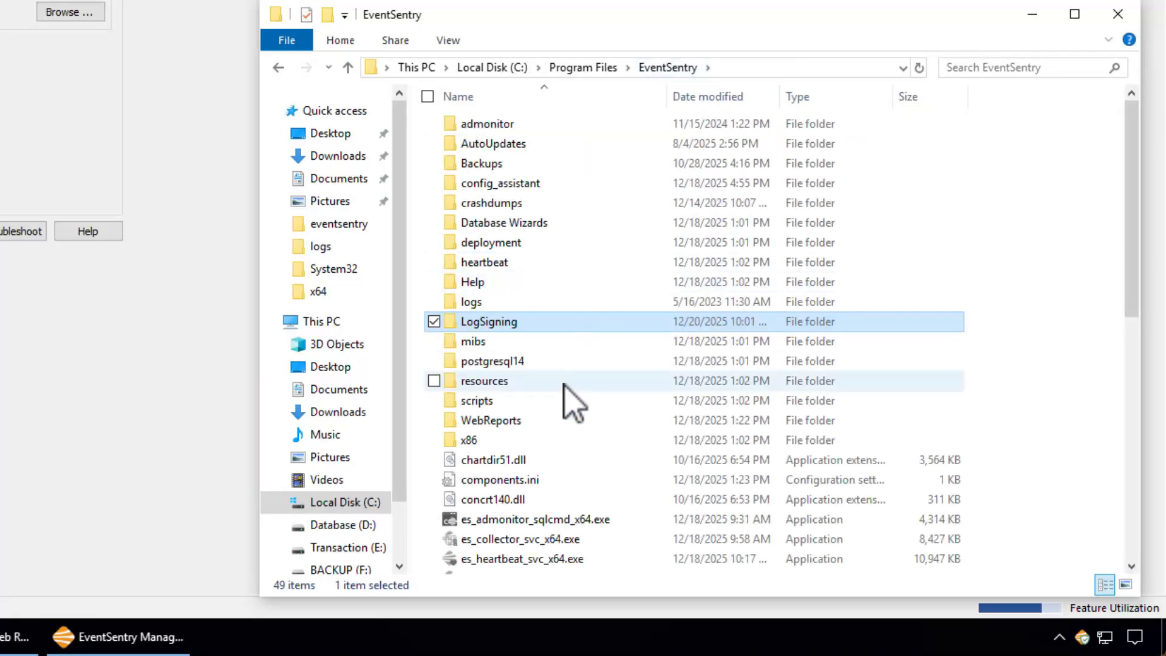
pyautogui.doubleClick(504, 383)
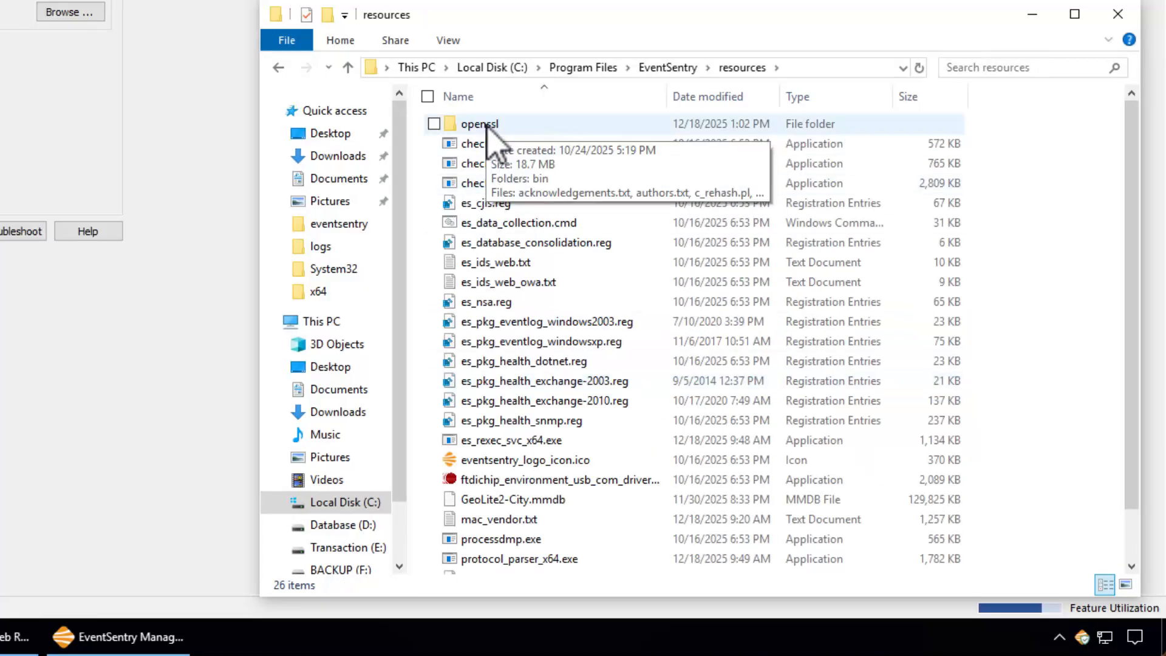
pyautogui.doubleClick(486, 124)
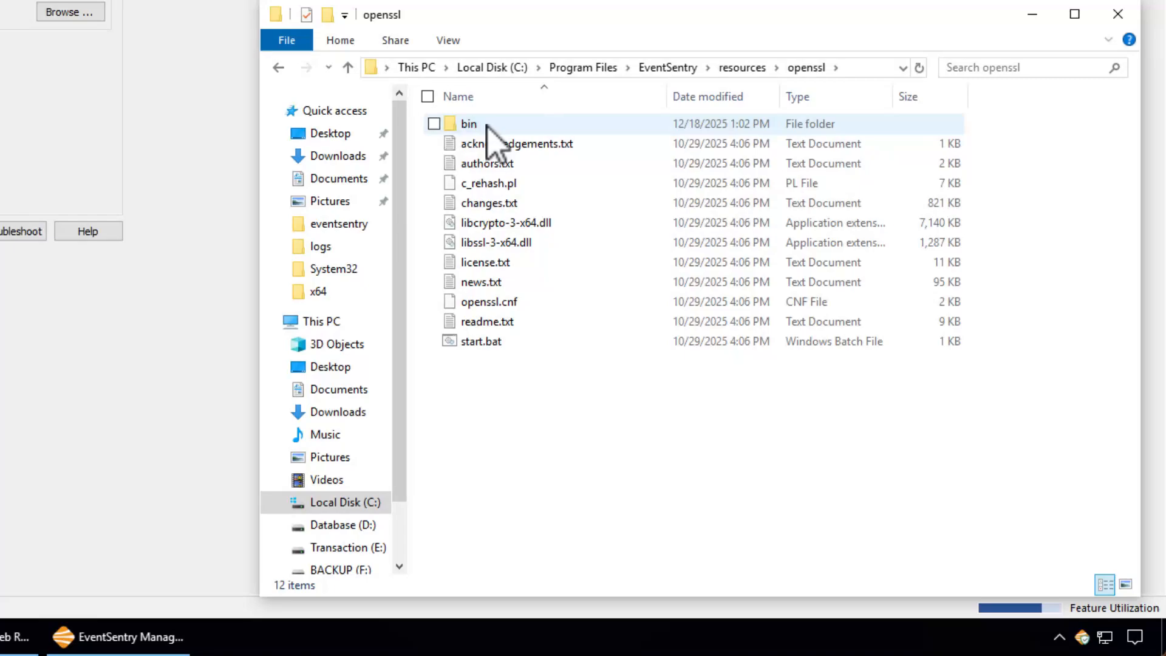
pyautogui.doubleClick(486, 124)
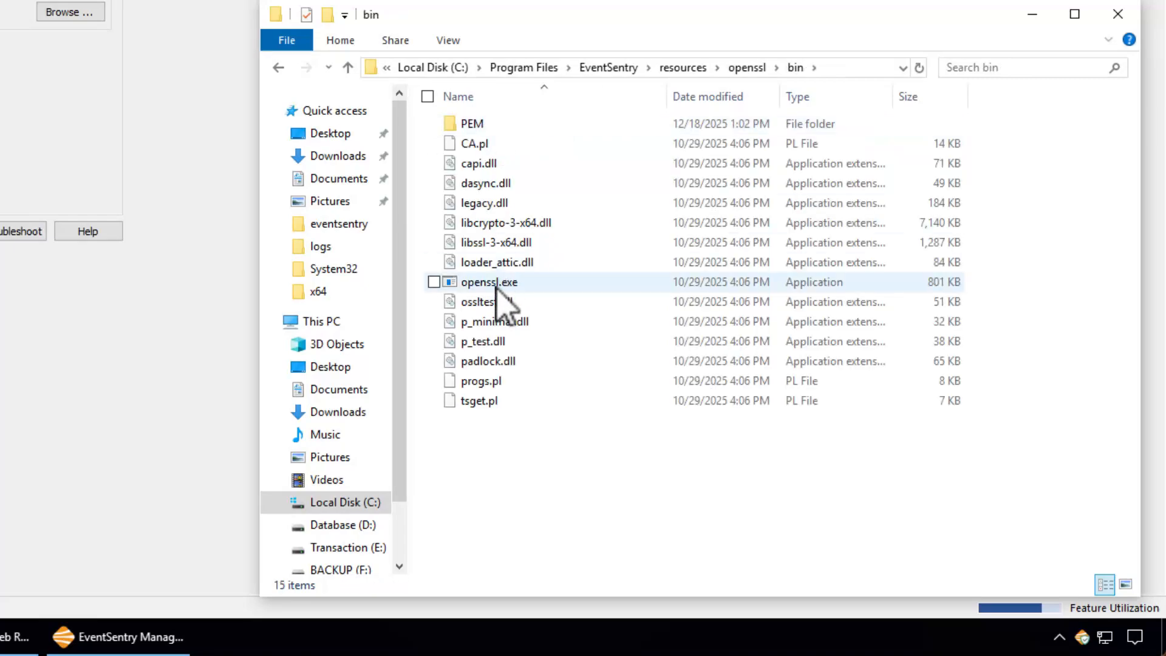
pyautogui.click(620, 68)
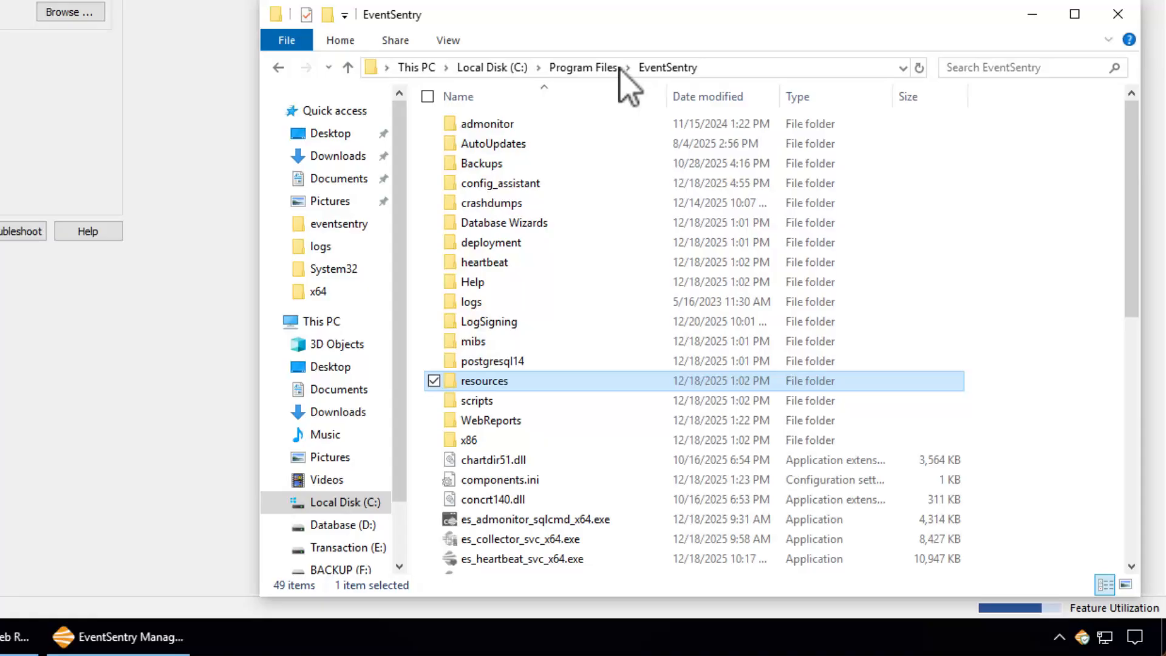
pyautogui.doubleClick(496, 401)
pyautogui.click(511, 125)
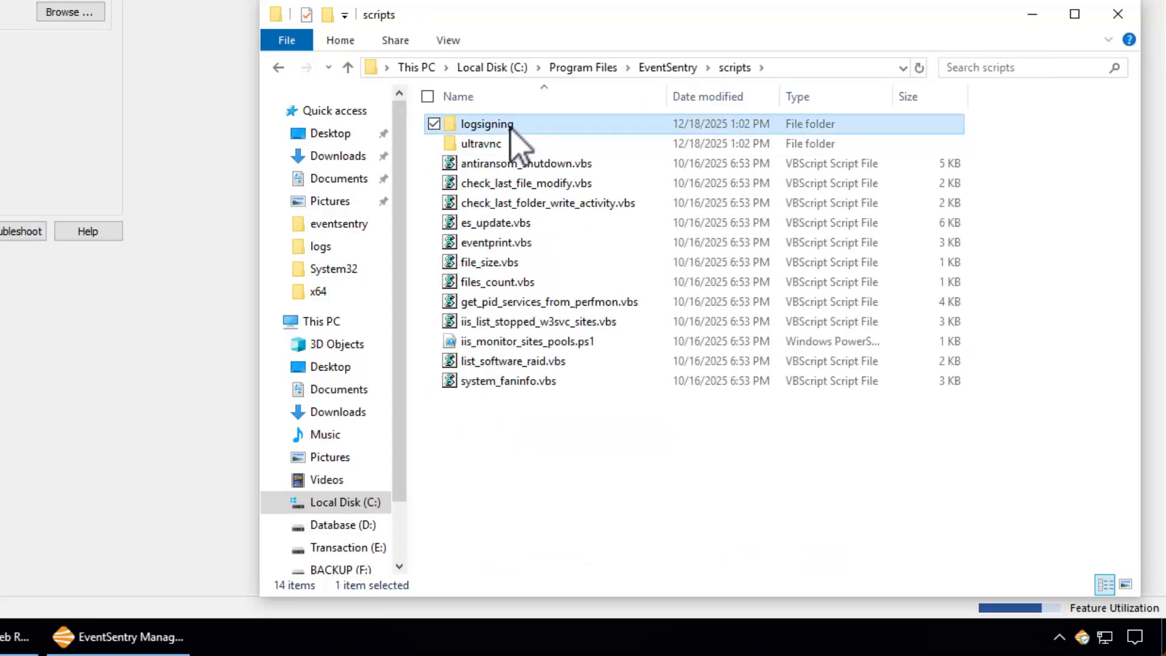
pyautogui.doubleClick(511, 125)
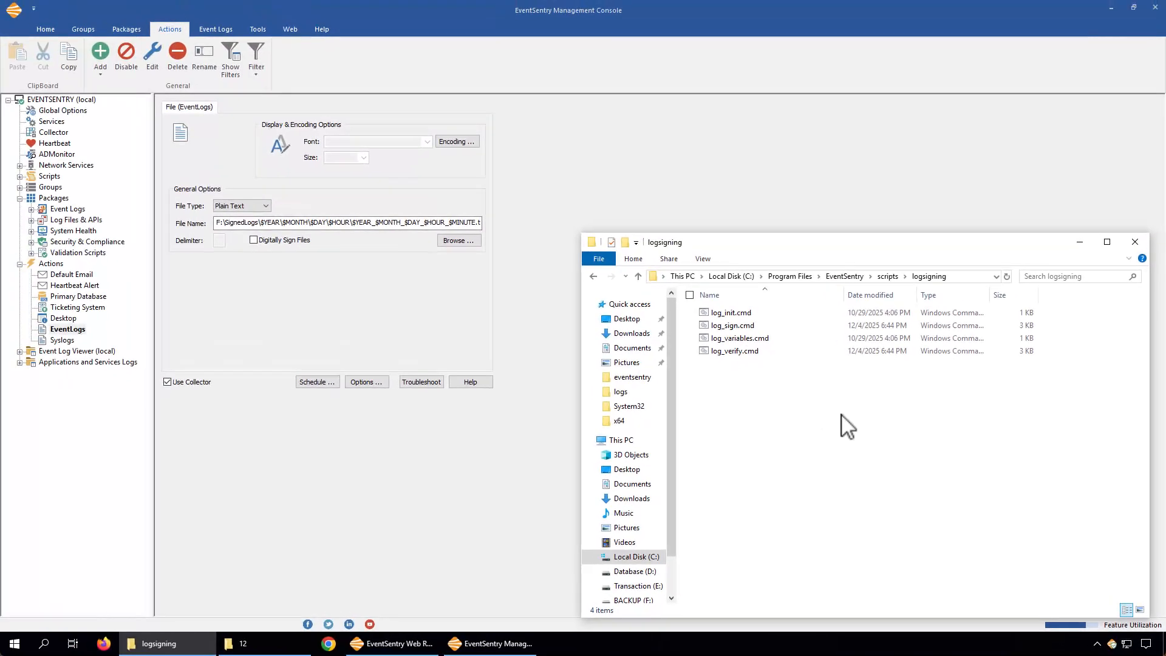
# Return to the console and inspect the EventLogs action's full file name path
pyautogui.click(845, 276)
pyautogui.click(793, 221)
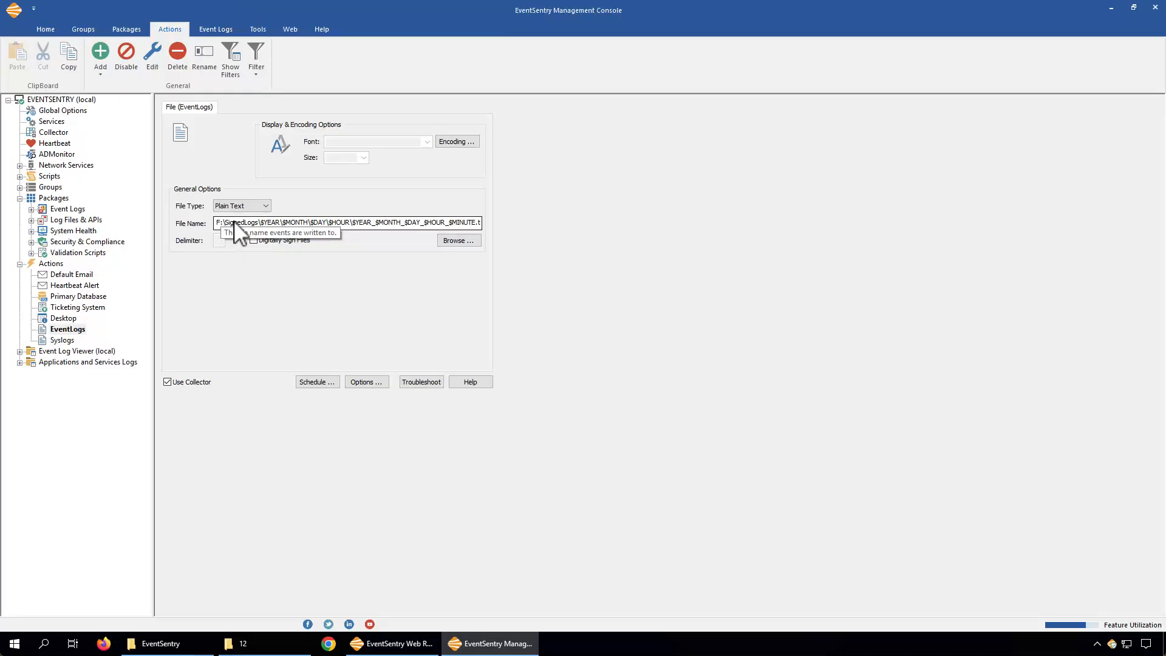
pyautogui.click(297, 223)
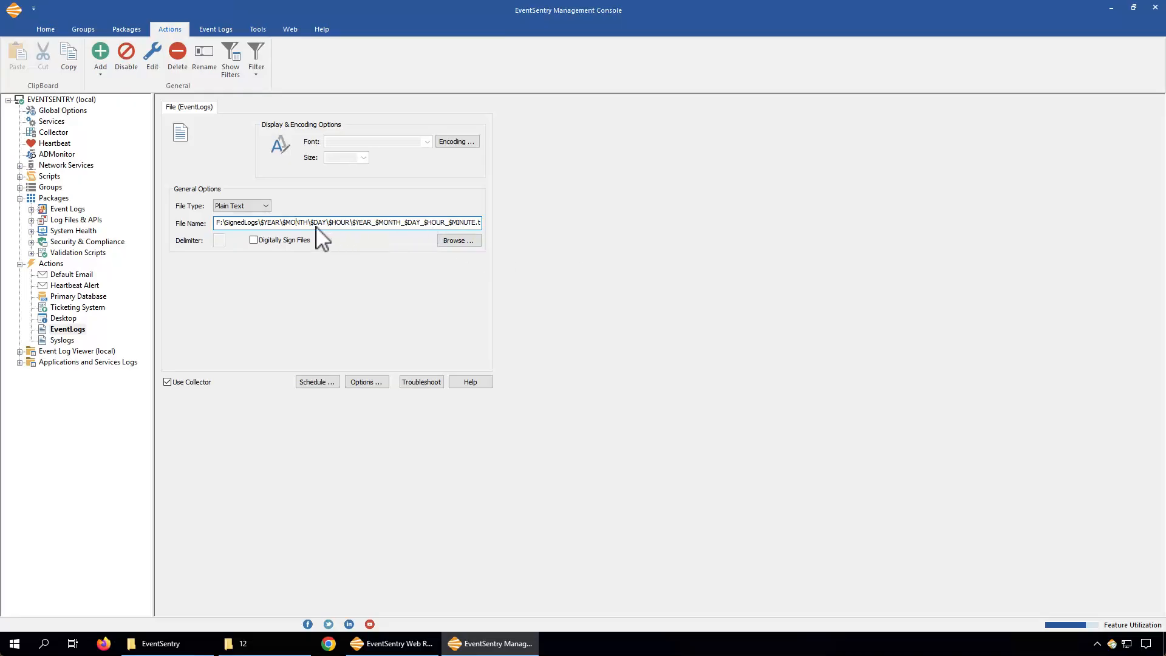
pyautogui.click(291, 222)
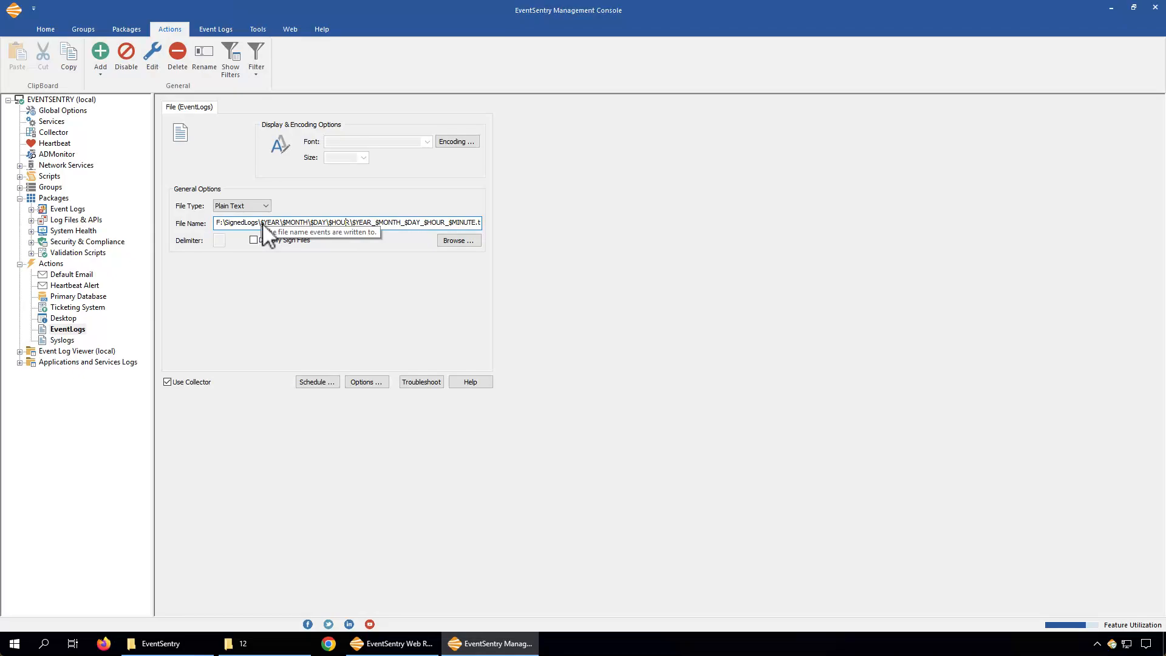
pyautogui.click(350, 223)
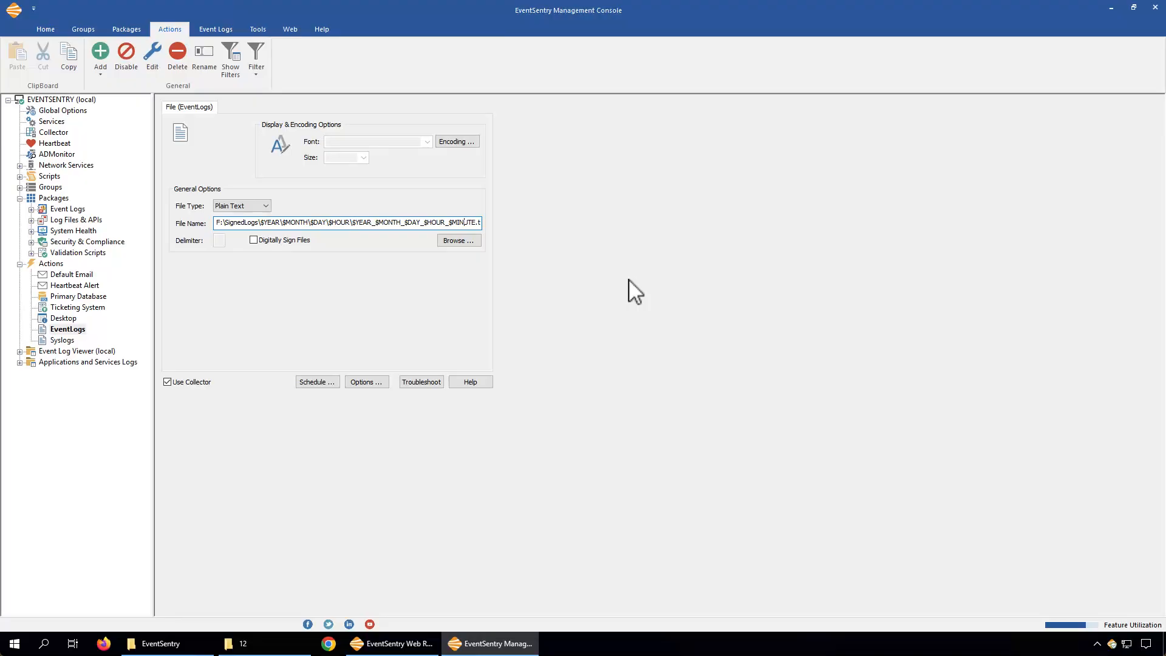
pyautogui.press('End')
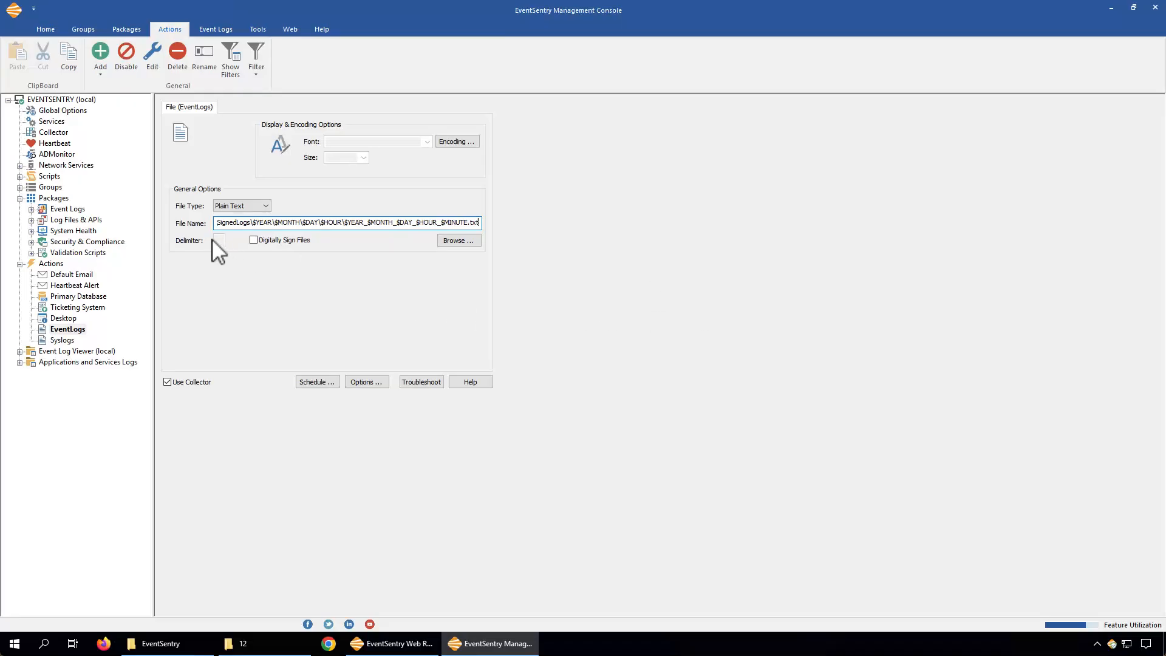
# Enable Digitally Sign Files for the Syslogs and EventLogs file actions, then open the Actions overview
pyautogui.click(62, 340)
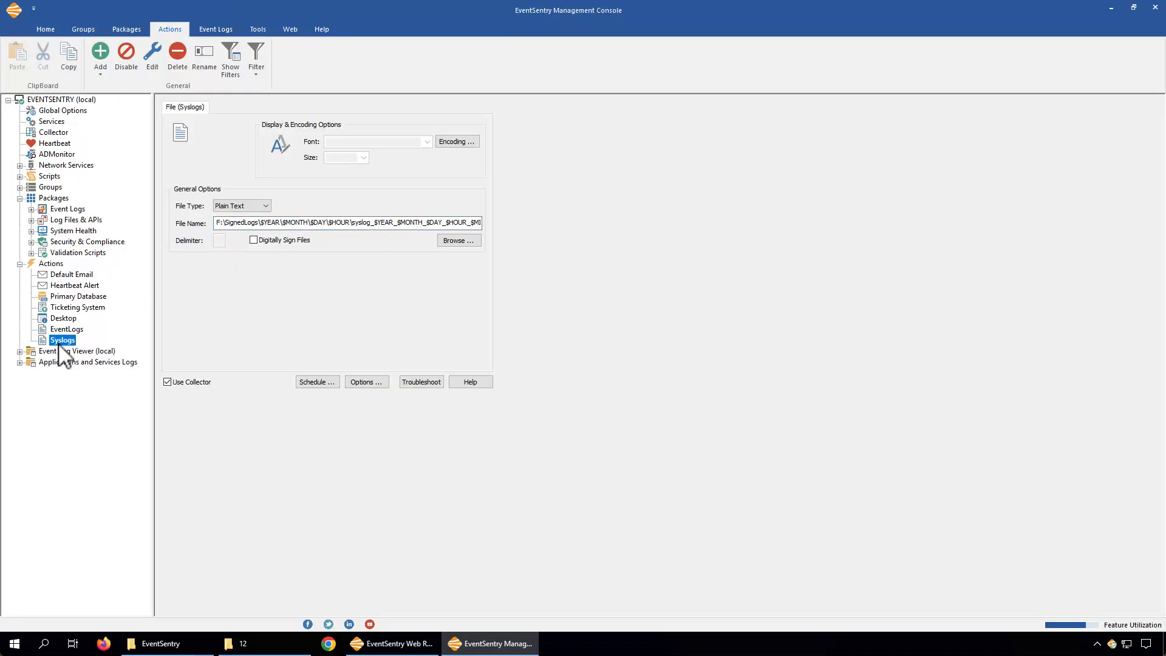
pyautogui.click(352, 224)
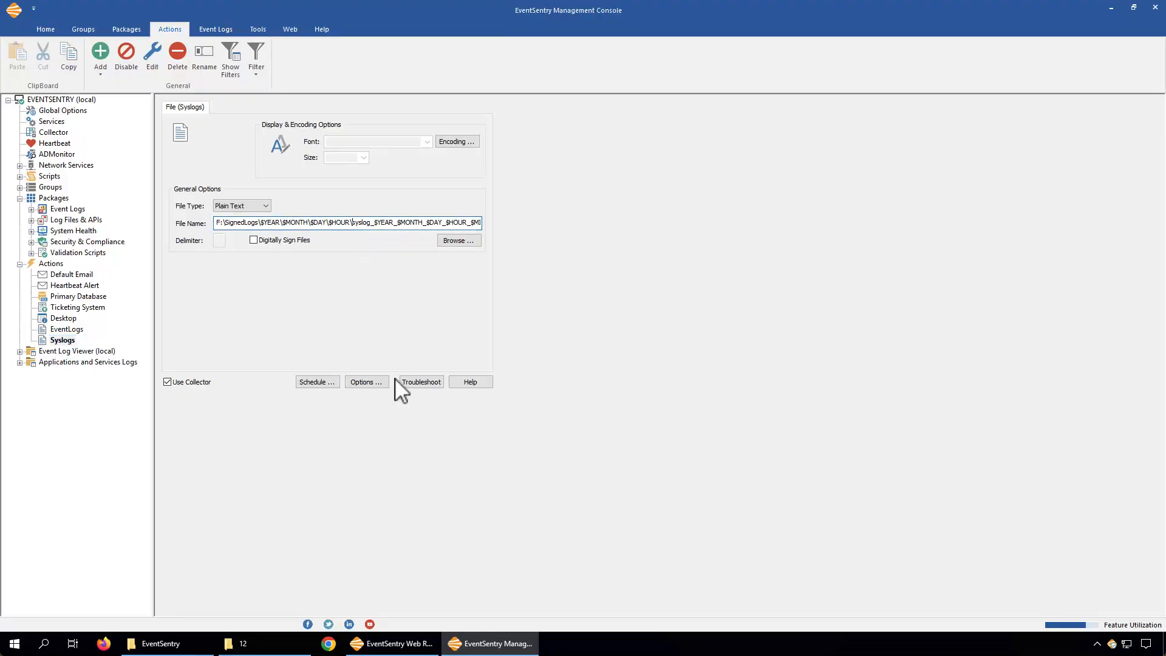
pyautogui.click(258, 242)
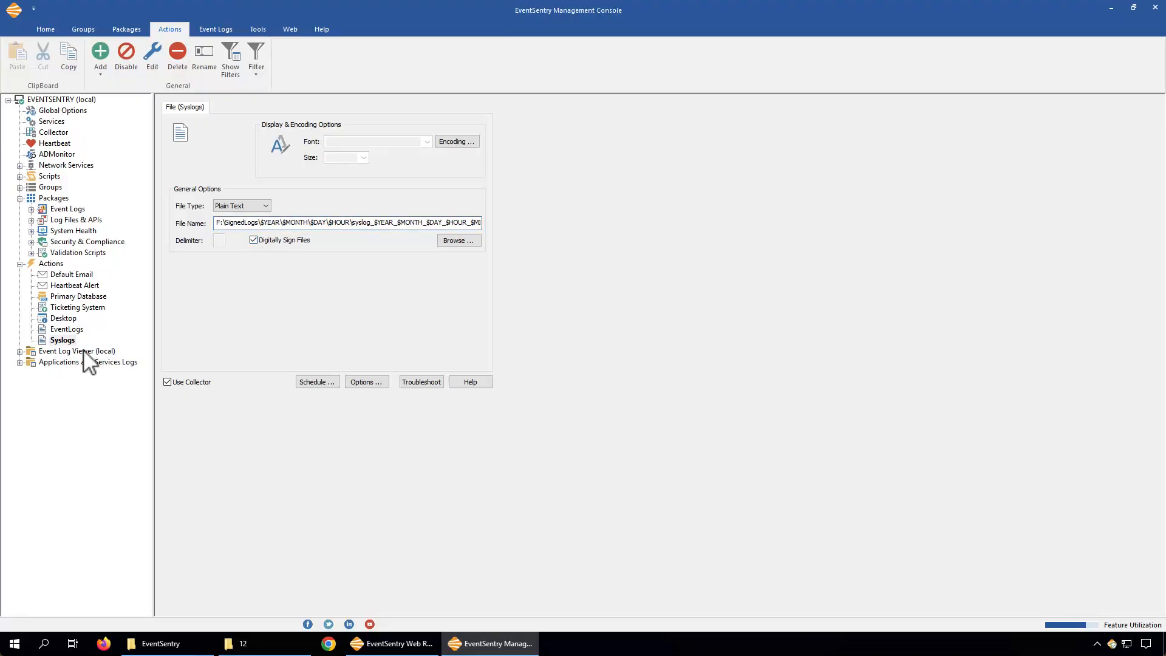
pyautogui.click(78, 330)
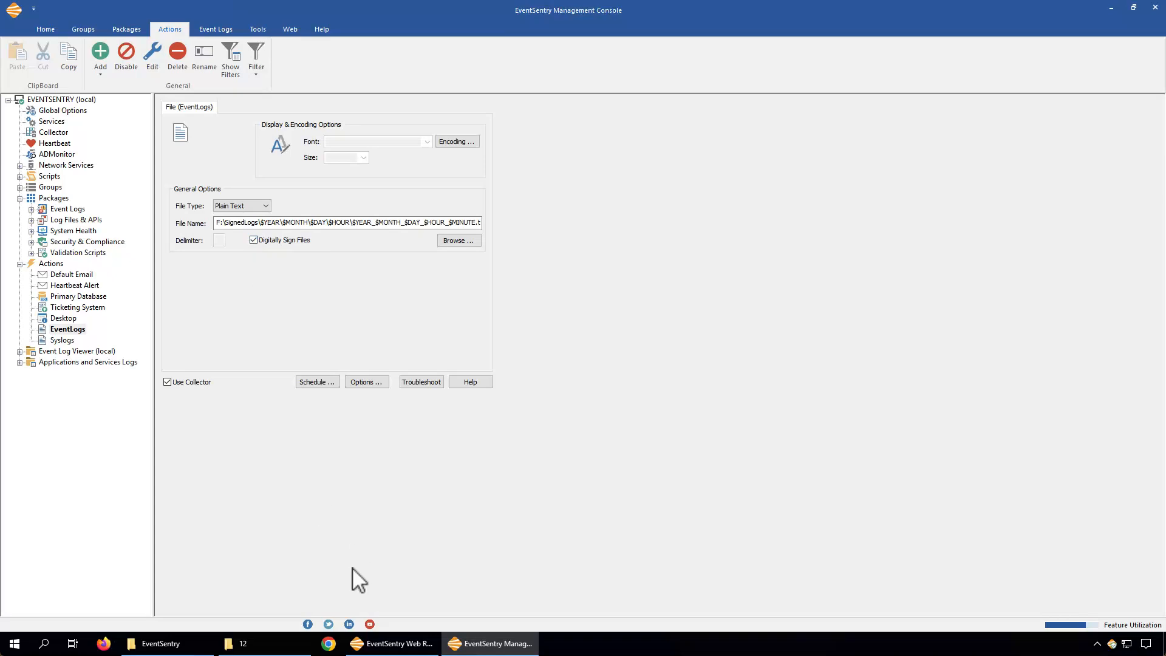
pyautogui.click(20, 264)
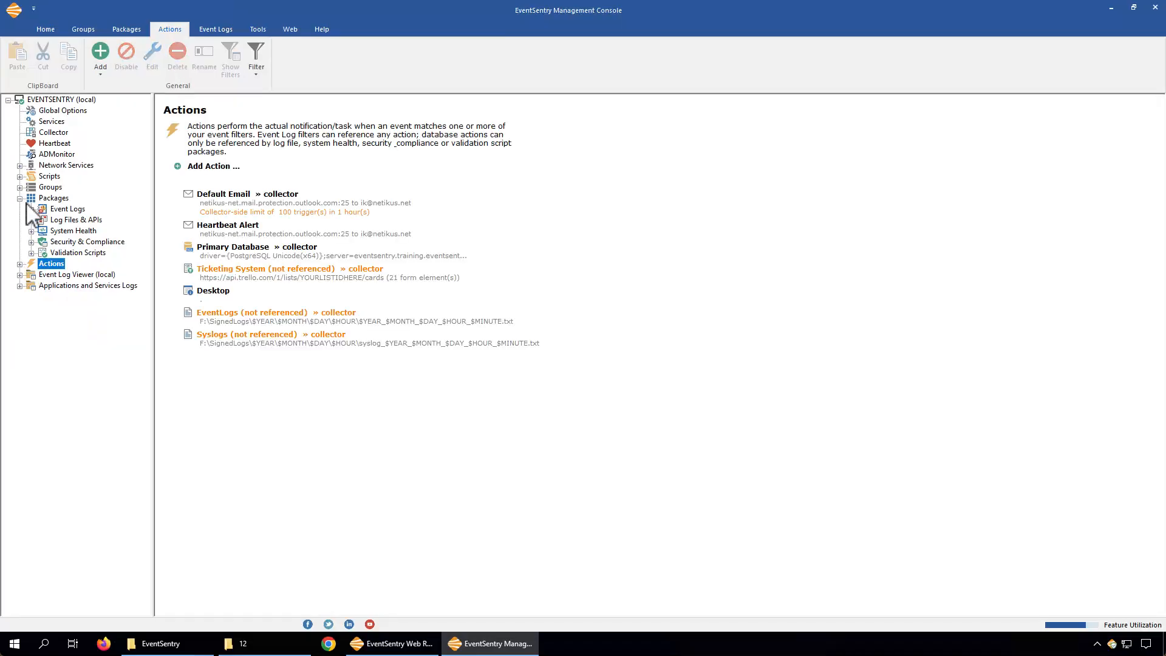
# Add the Syslogs action to the Syslog Daemon's database/file destinations alongside Primary Database
pyautogui.click(19, 166)
pyautogui.click(55, 177)
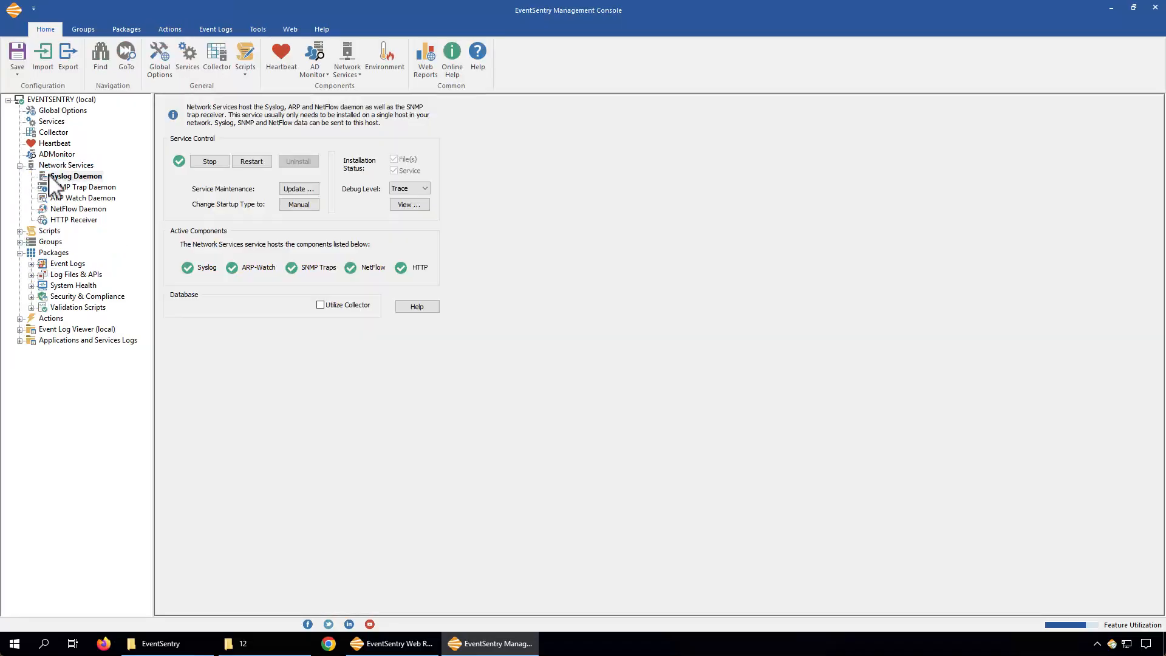
pyautogui.click(217, 109)
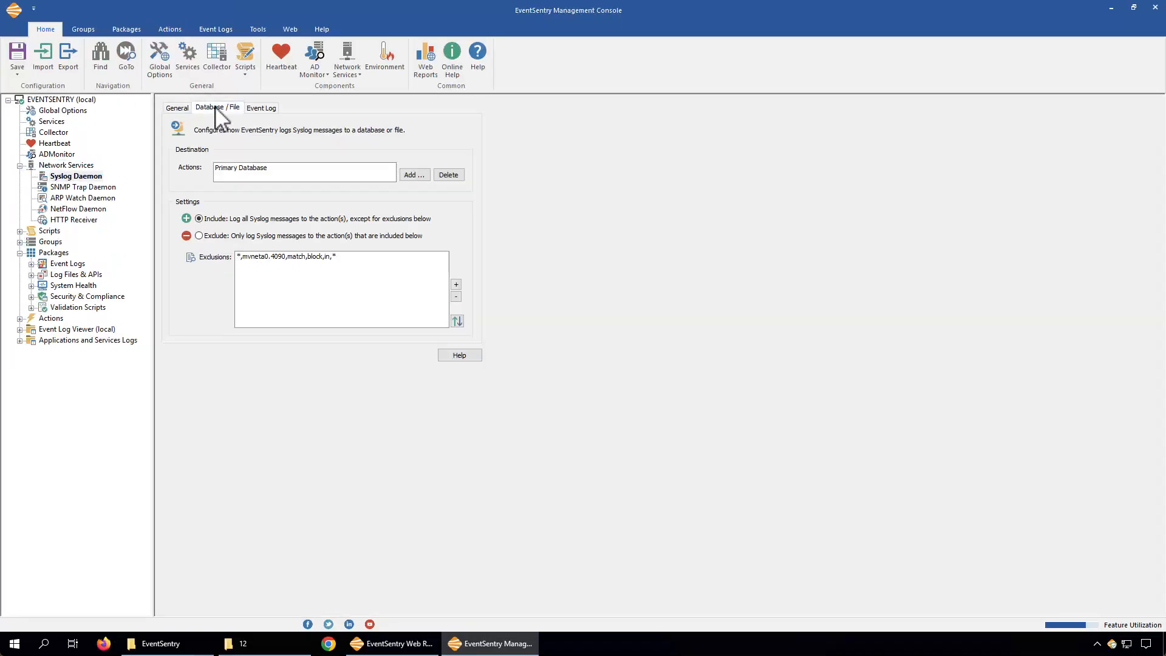
pyautogui.click(237, 169)
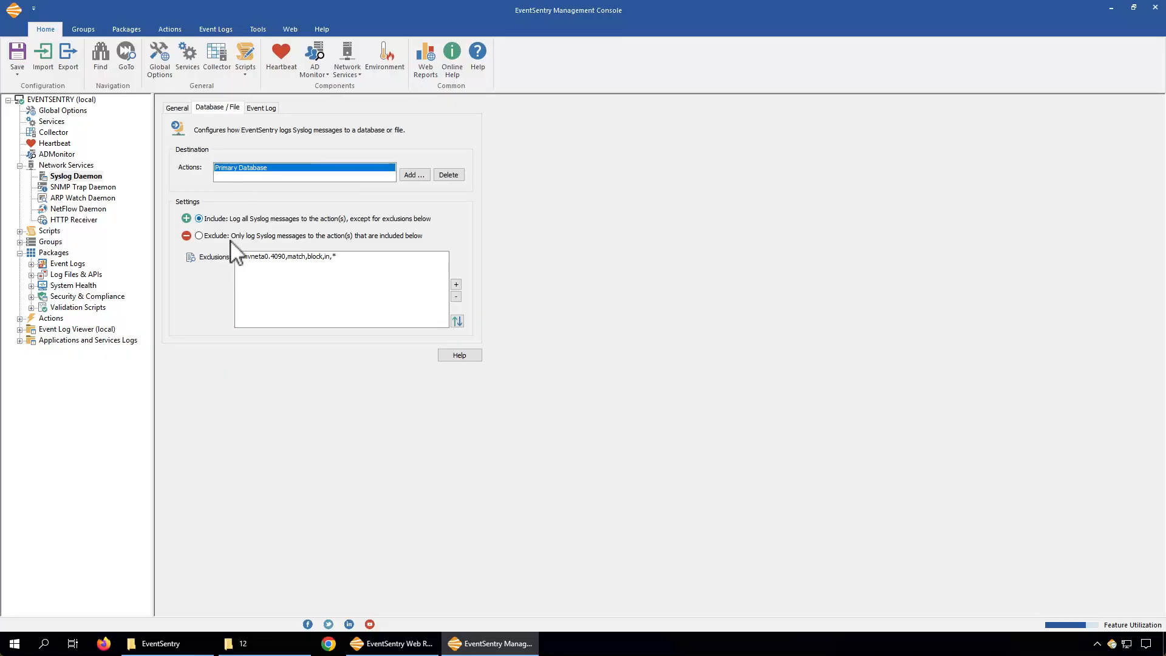
pyautogui.click(417, 174)
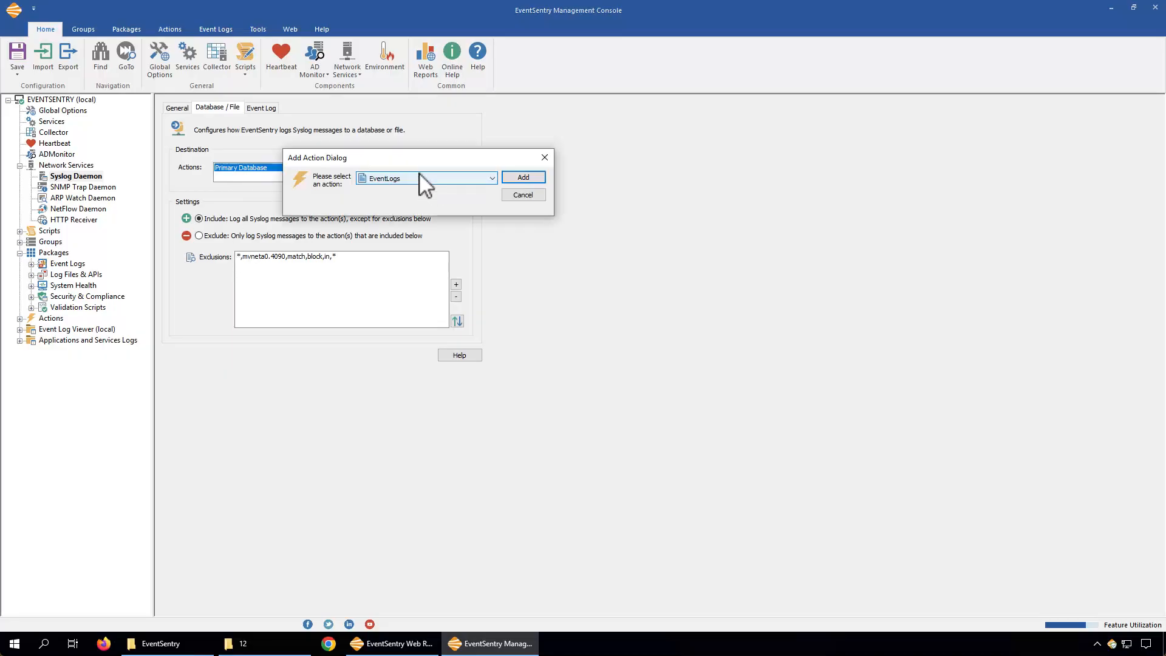
pyautogui.click(418, 177)
pyautogui.click(389, 200)
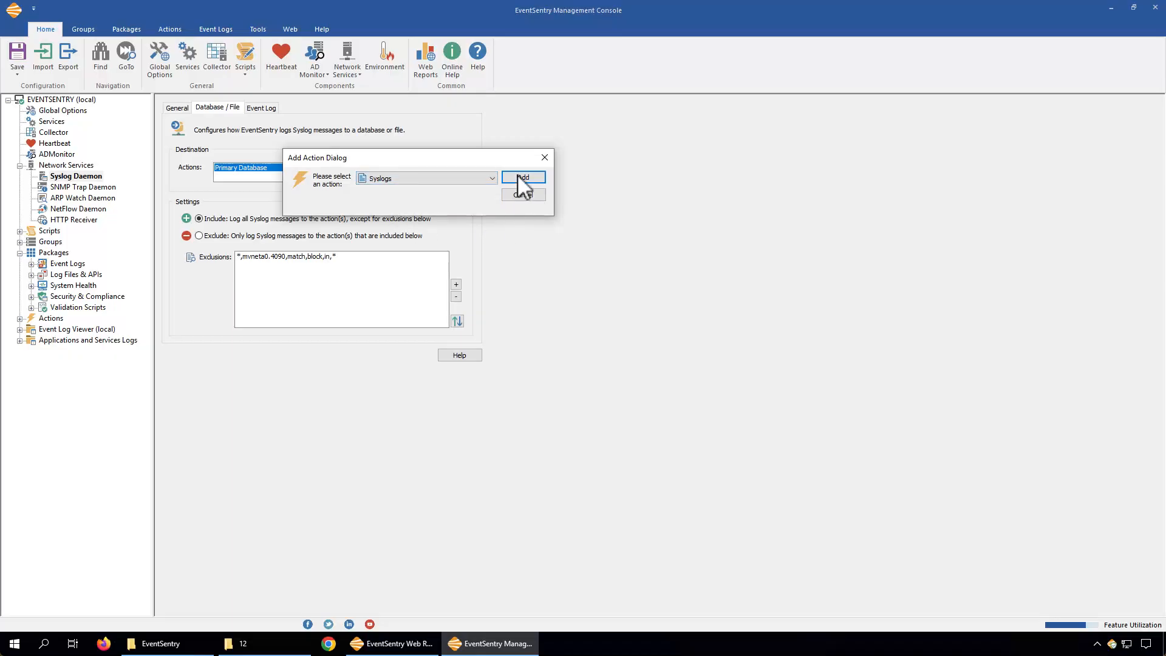
pyautogui.click(520, 178)
pyautogui.click(235, 178)
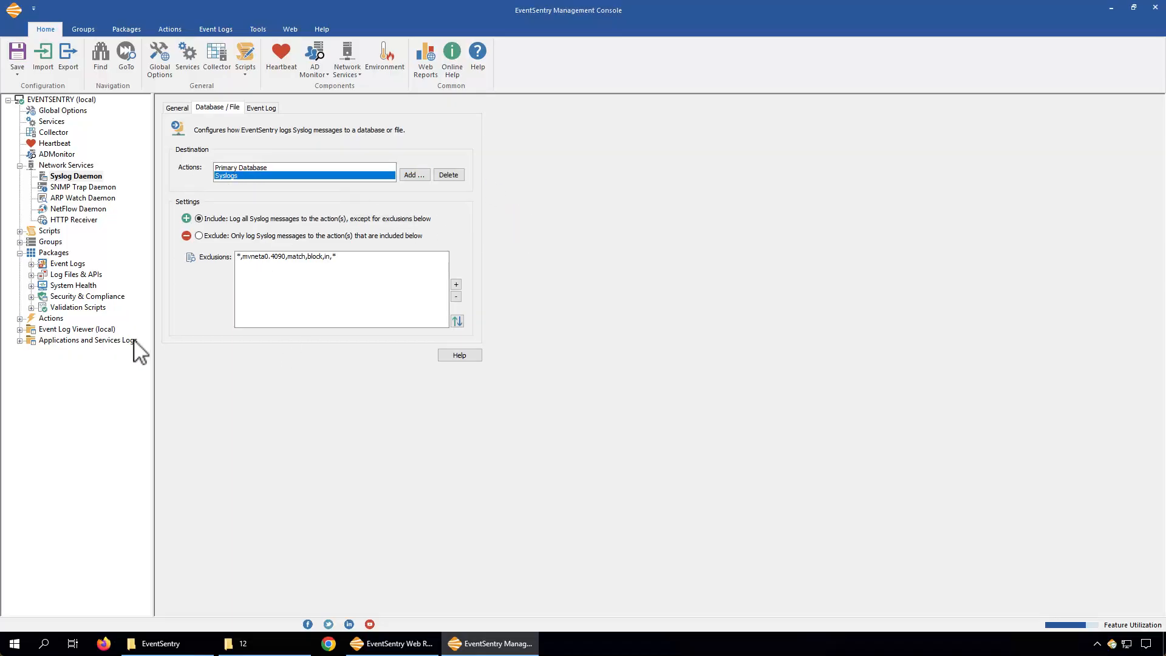
# Add the EventLogs action to the Consolidate Non-Security Events filter in the Database Consolidation package
pyautogui.click(19, 166)
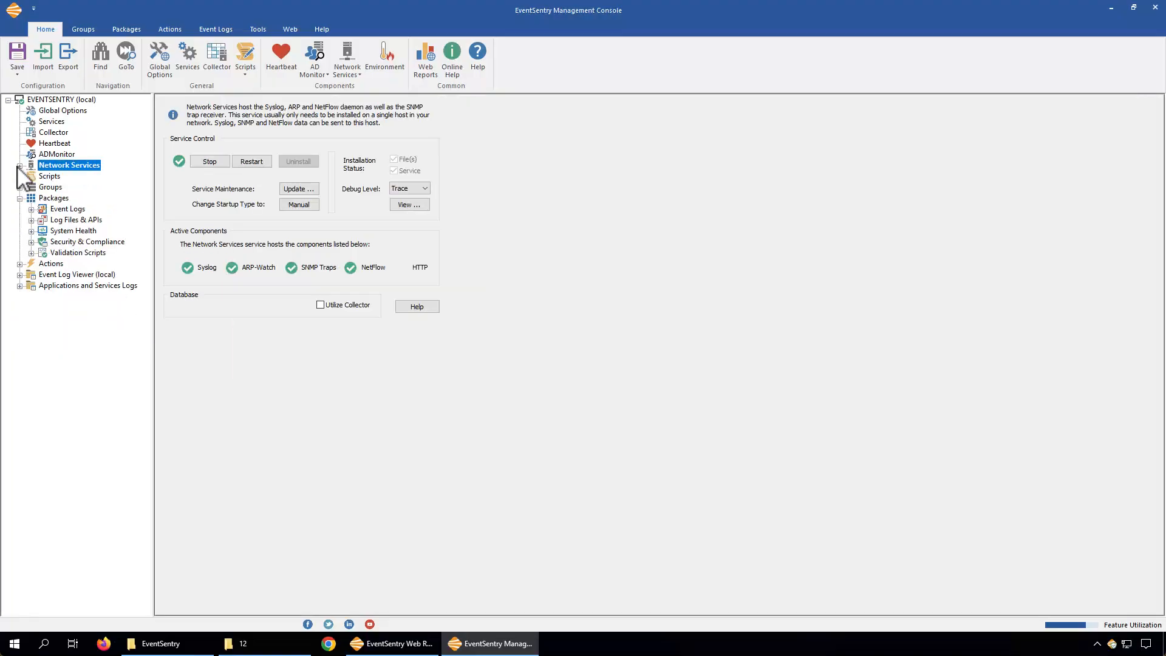
pyautogui.click(31, 209)
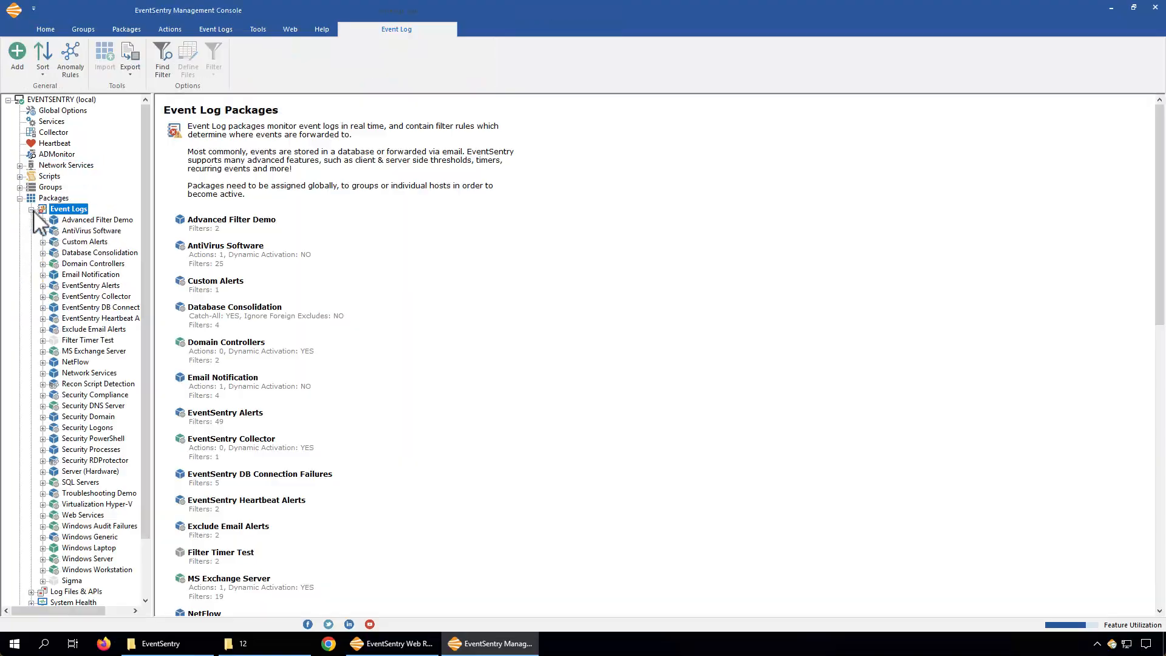
pyautogui.click(43, 253)
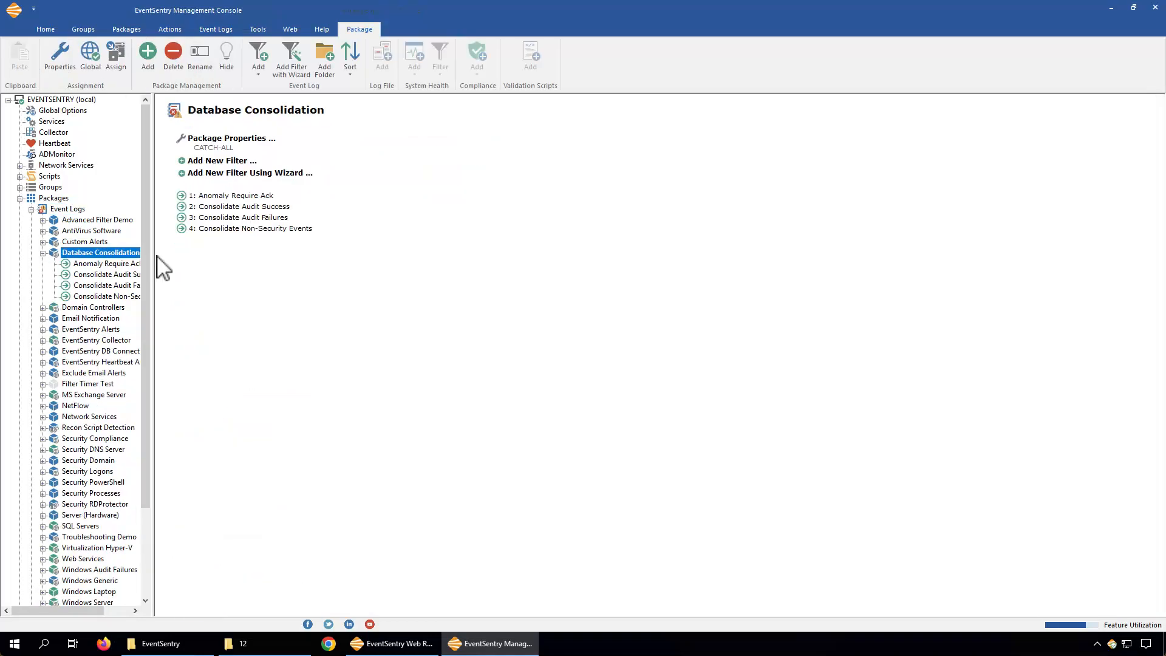
pyautogui.moveTo(161, 260); pyautogui.dragTo(240, 271)
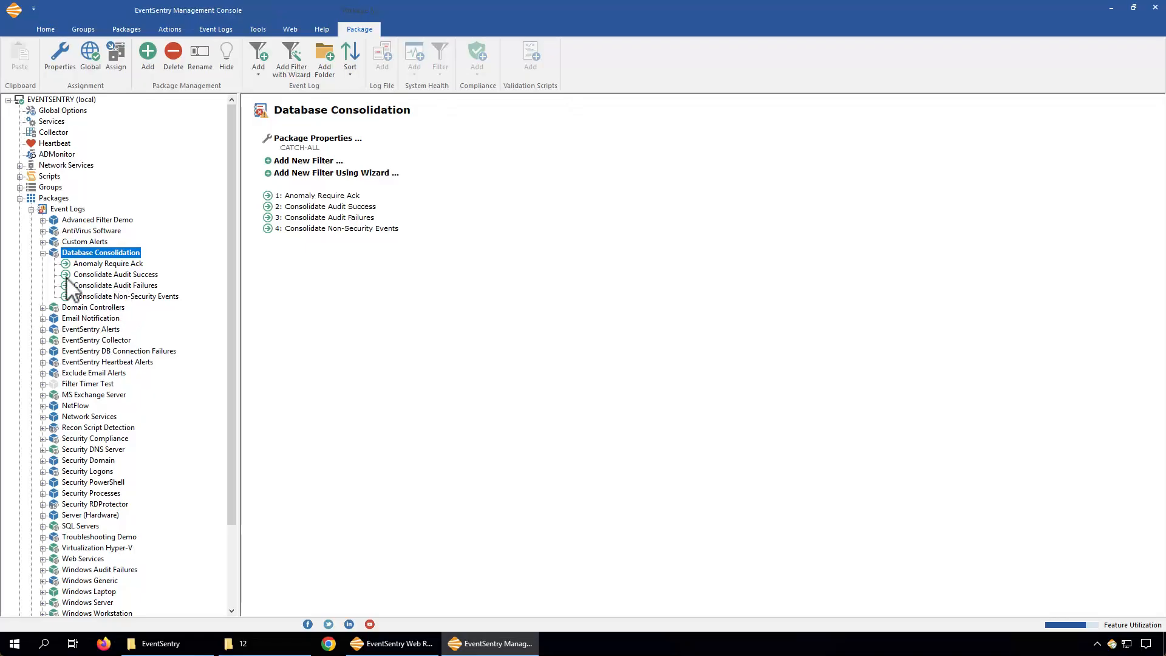
pyautogui.click(141, 297)
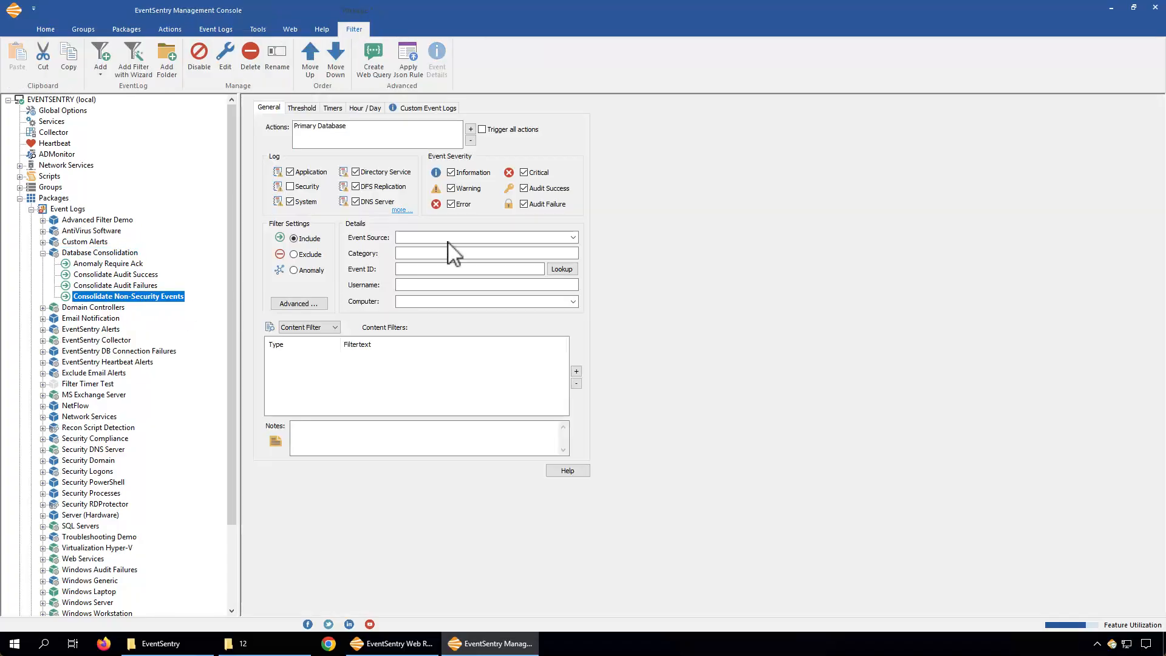
pyautogui.click(471, 129)
pyautogui.click(441, 137)
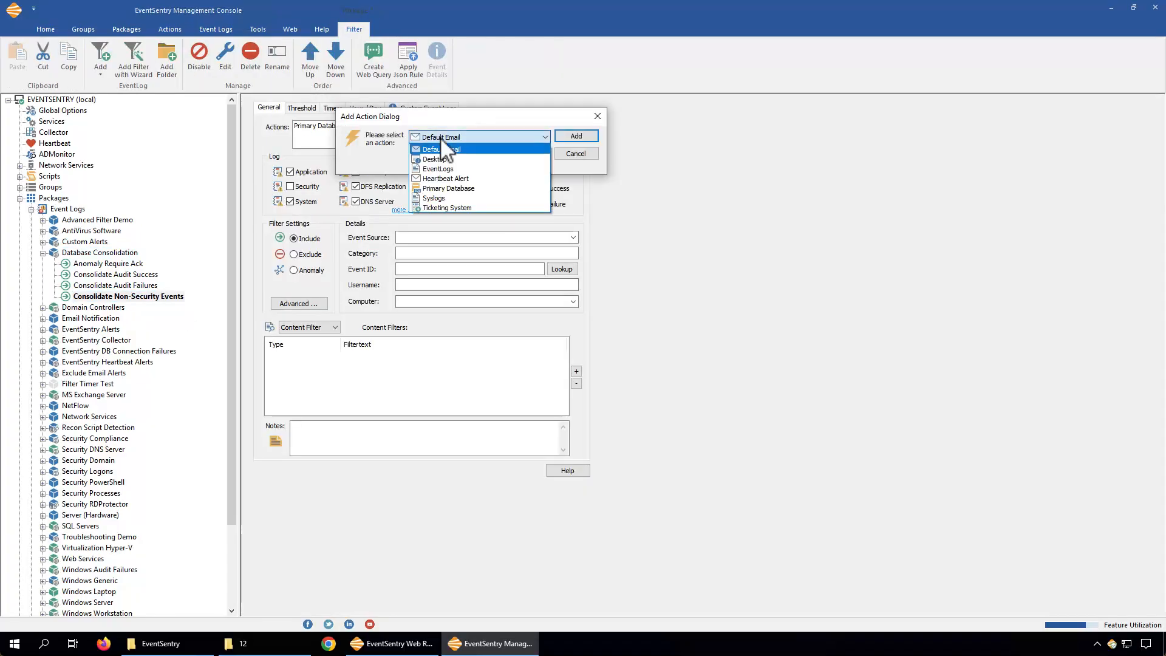
pyautogui.click(438, 169)
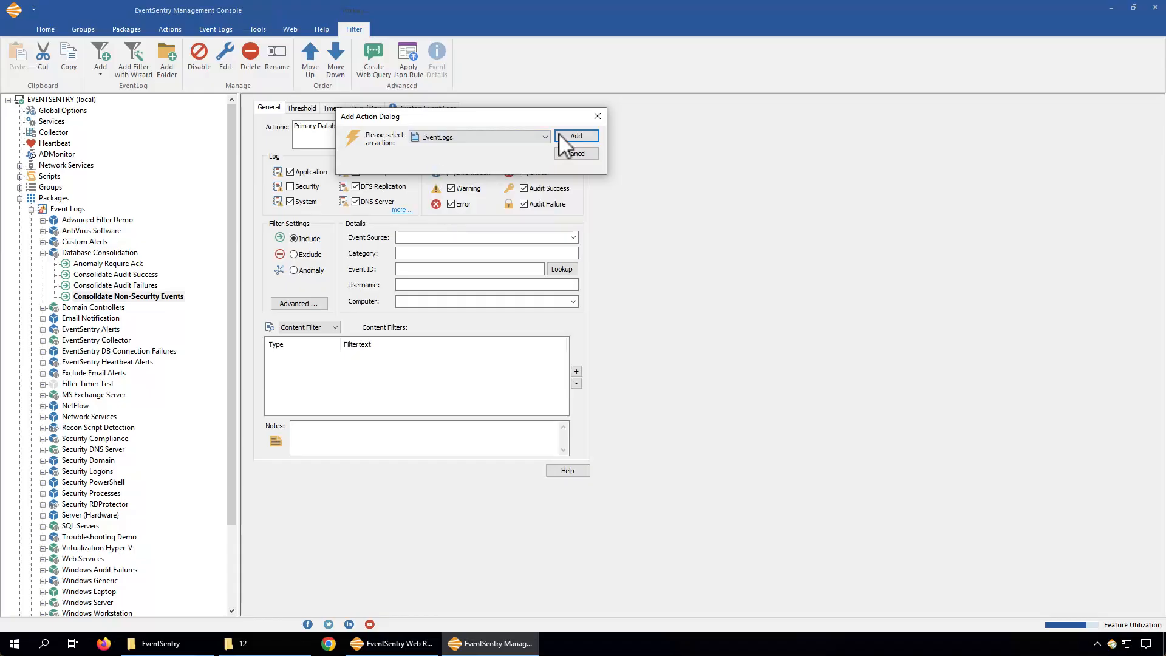
pyautogui.click(571, 139)
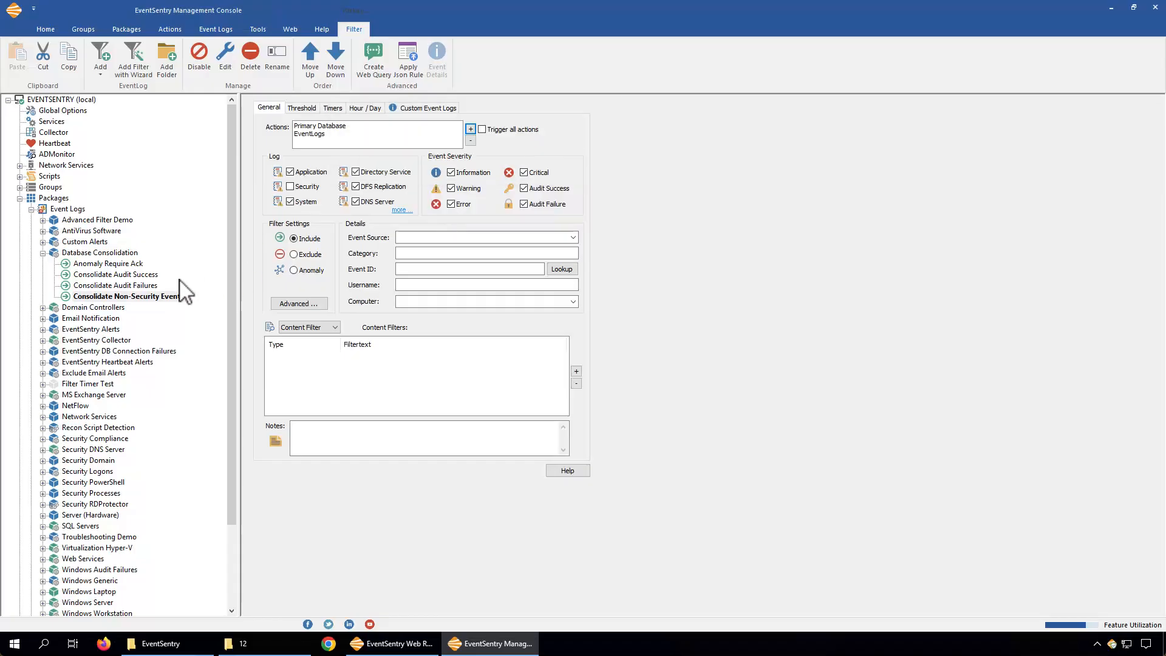
# Add the EventLogs action to the Consolidate Audit Failures filter
pyautogui.click(146, 286)
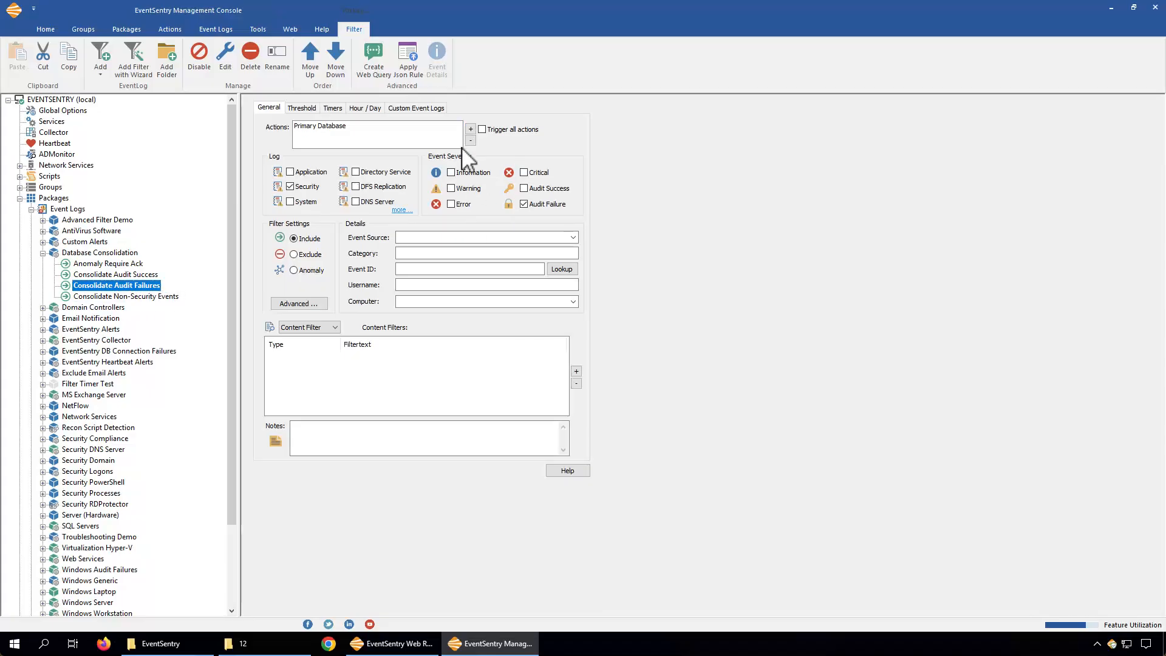
pyautogui.click(471, 129)
pyautogui.click(483, 132)
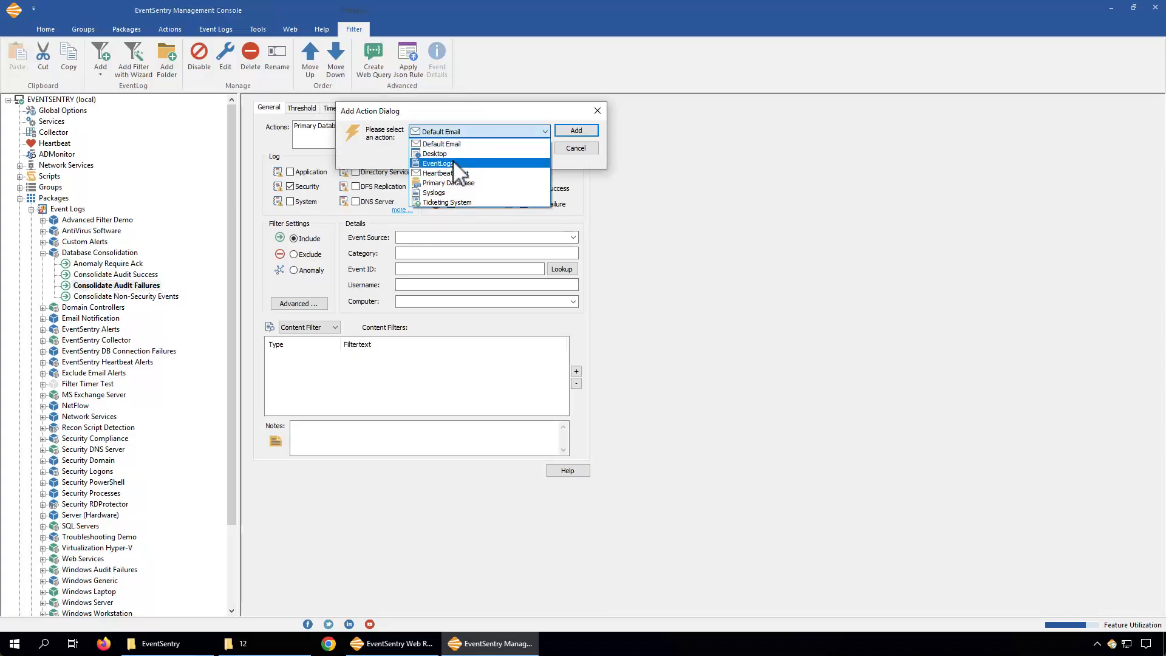
pyautogui.click(455, 162)
pyautogui.click(574, 130)
# Add the EventLogs action to the Consolidate Audit Success filter
pyautogui.click(122, 275)
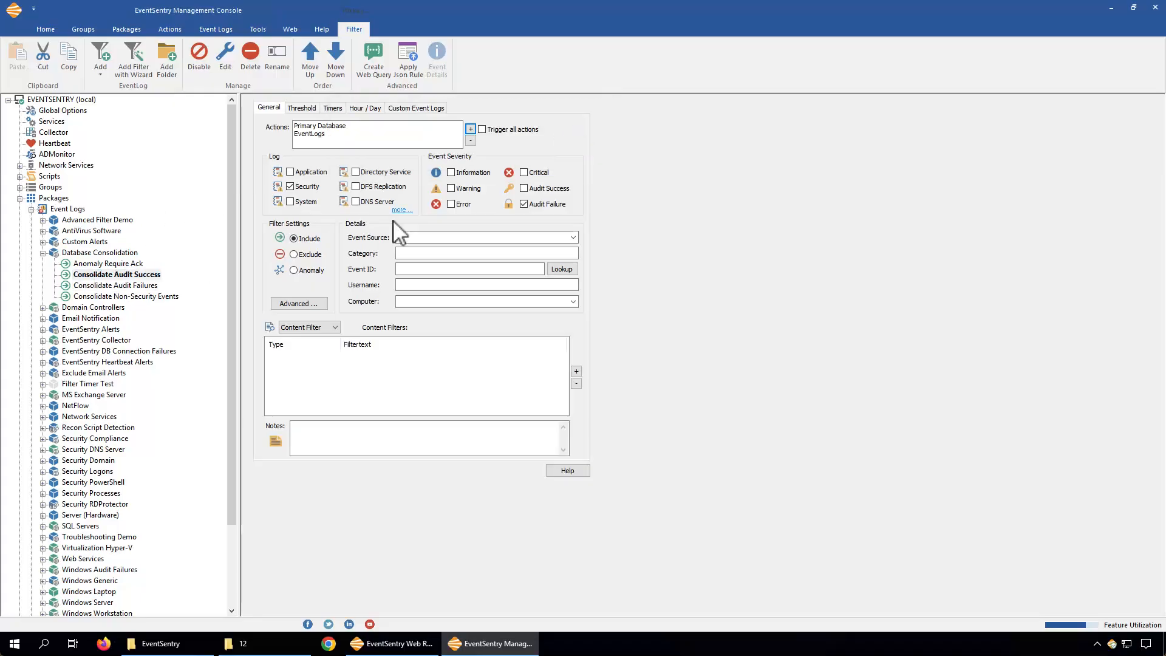
pyautogui.click(471, 129)
pyautogui.click(477, 136)
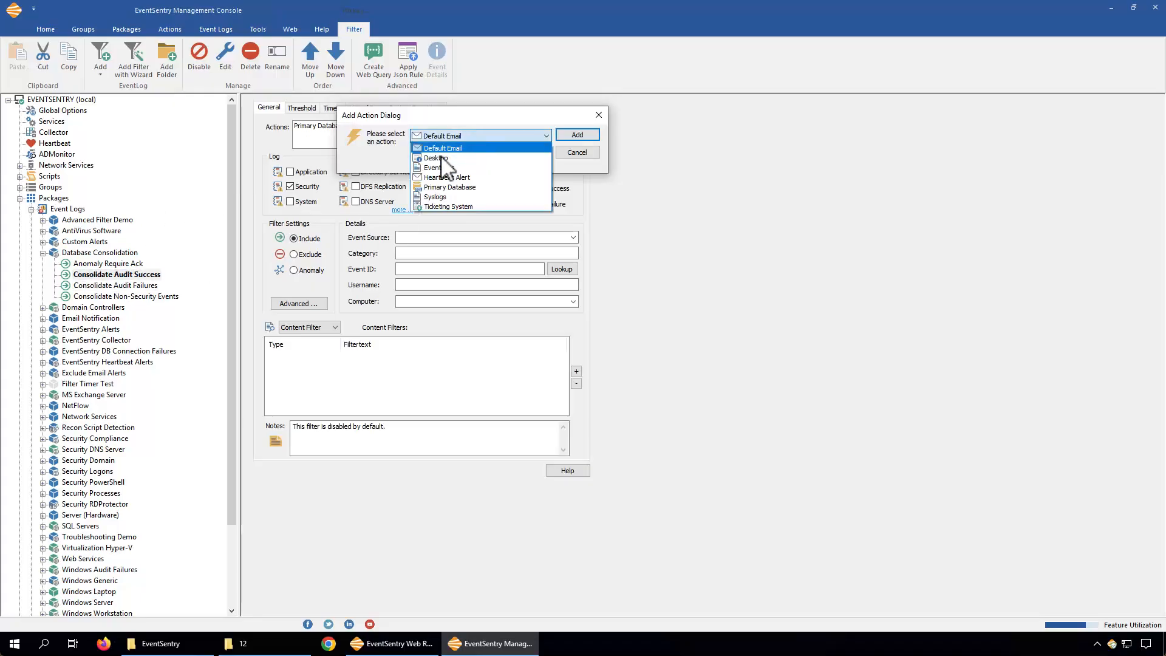
pyautogui.click(436, 166)
pyautogui.click(577, 134)
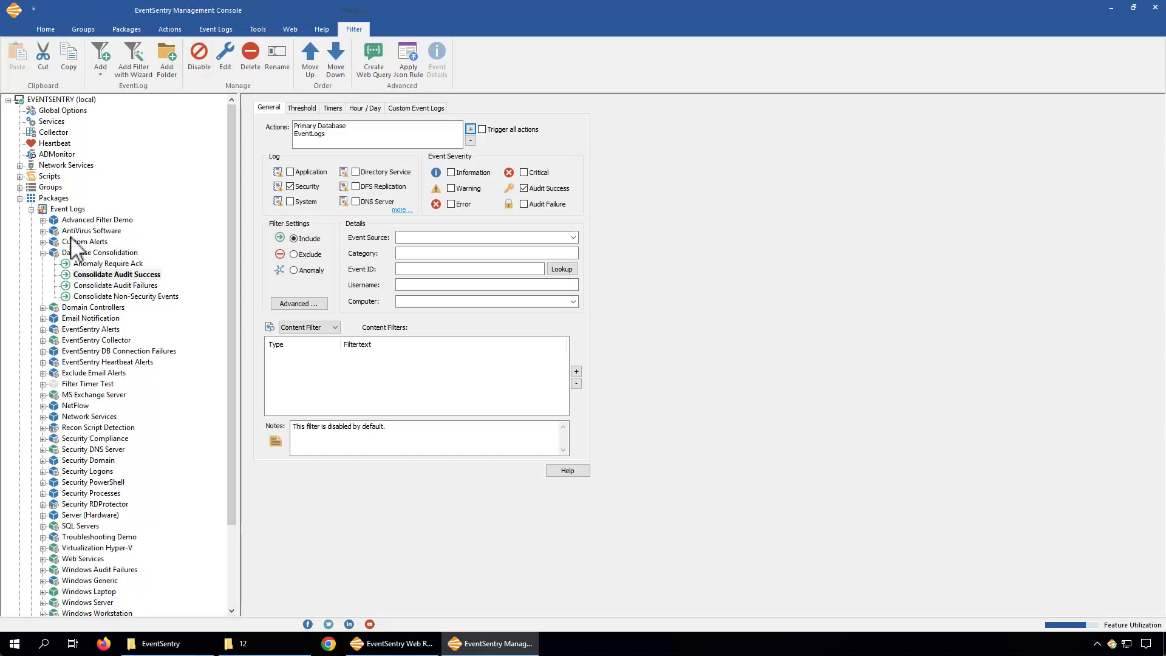
# Collapse the package tree and save and deploy the configuration
pyautogui.click(43, 253)
pyautogui.click(31, 210)
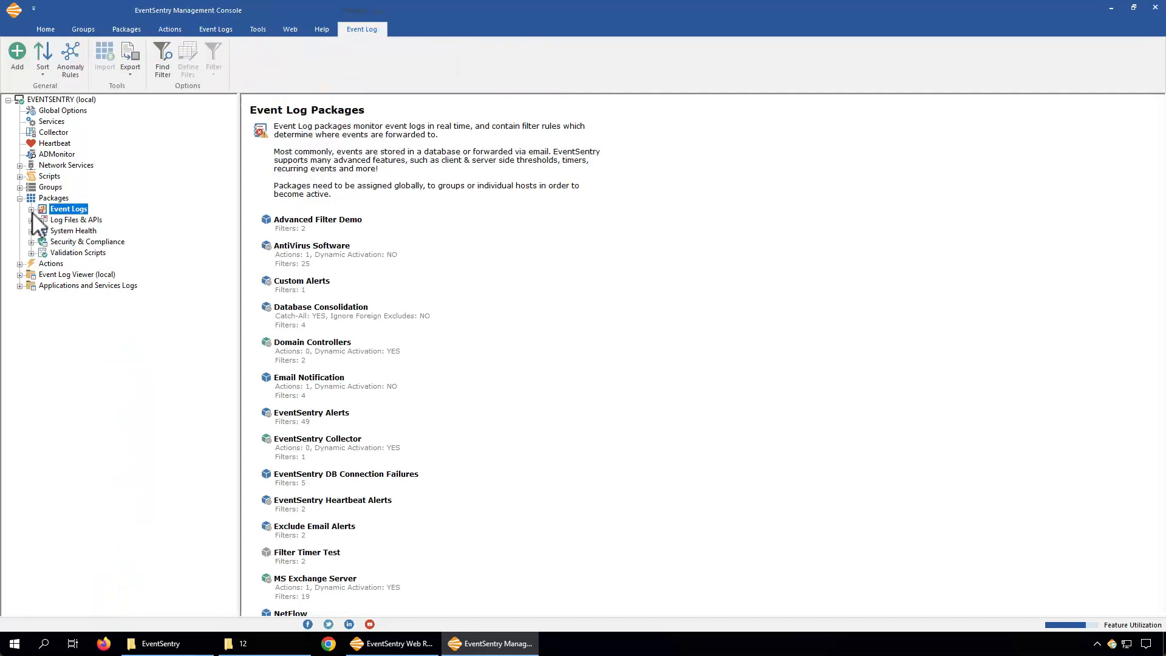
pyautogui.click(61, 100)
pyautogui.click(18, 76)
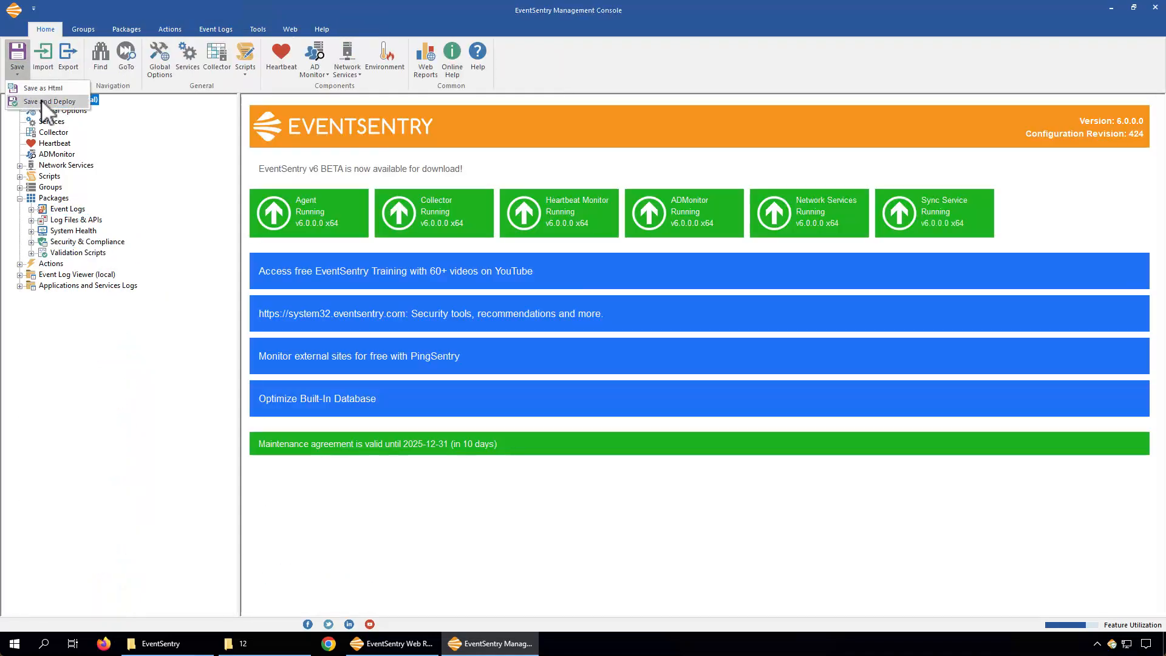
pyautogui.click(44, 109)
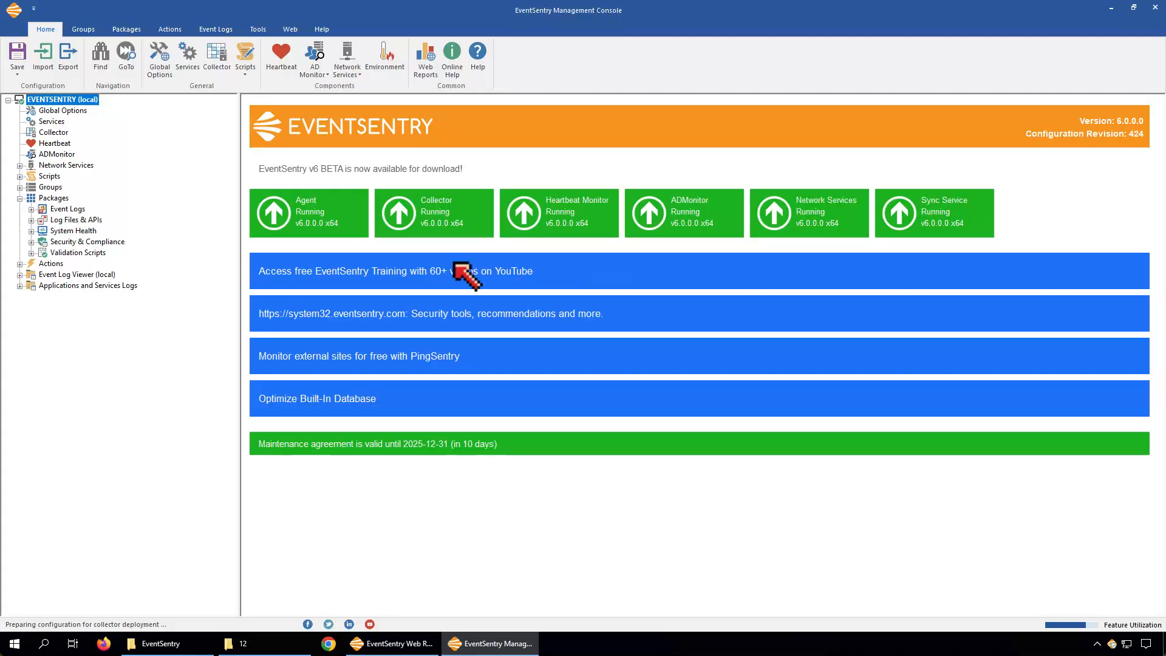
# Review the EventLogs and Syslogs file actions' settings under Actions
pyautogui.click(20, 265)
pyautogui.click(61, 330)
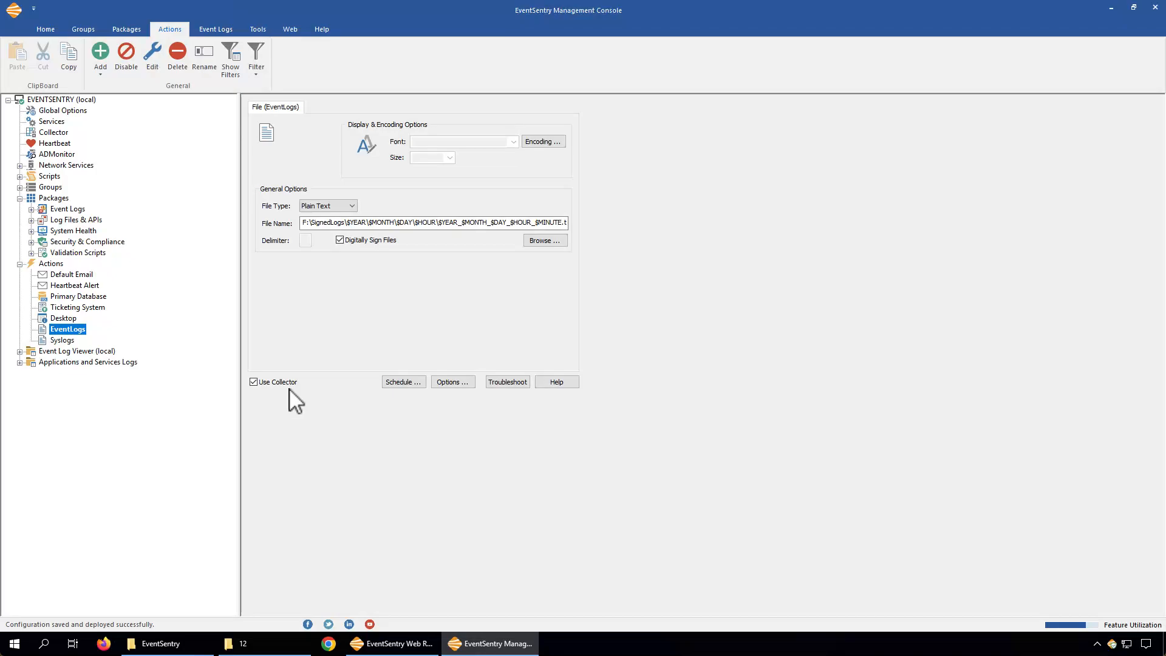
pyautogui.click(70, 341)
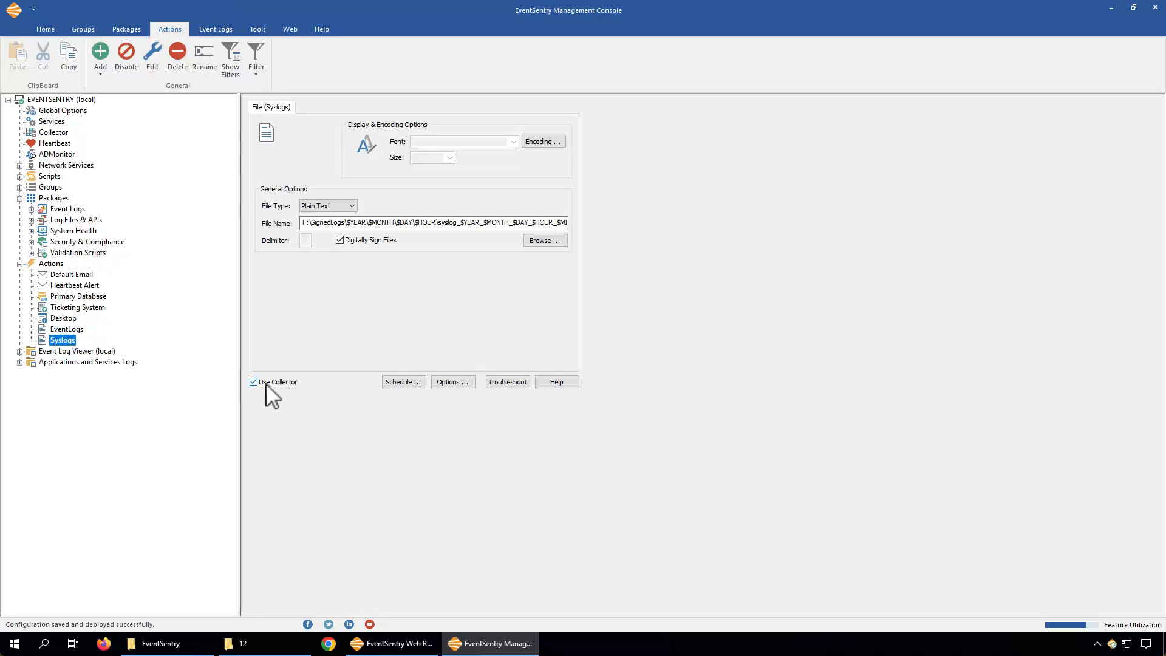
pyautogui.click(62, 330)
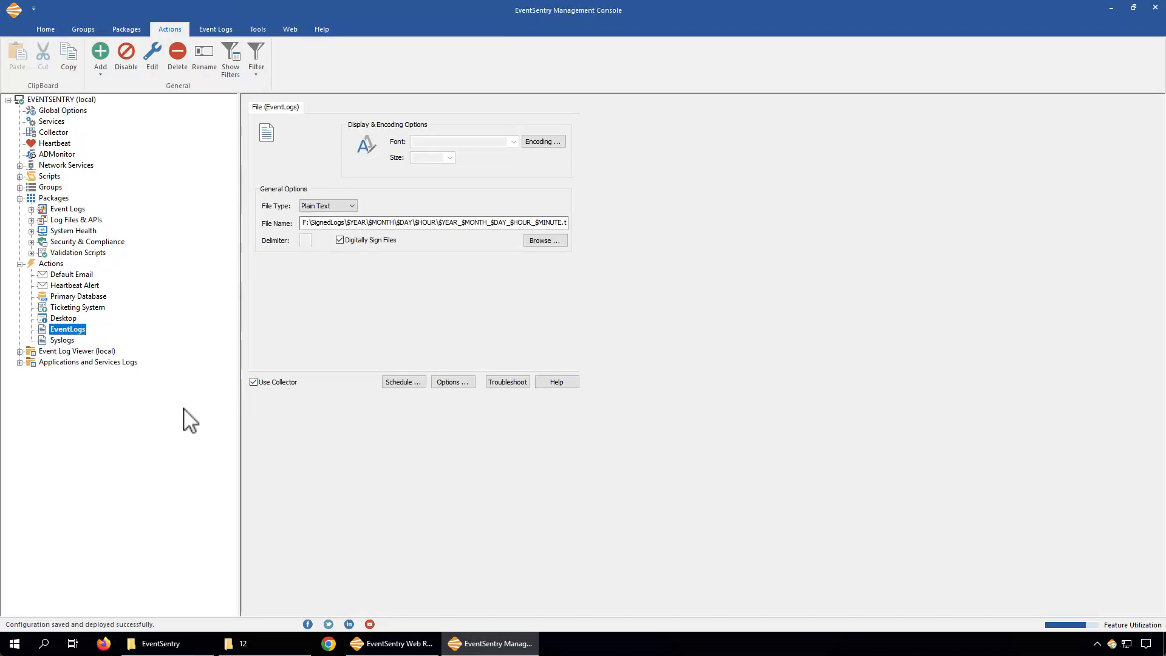
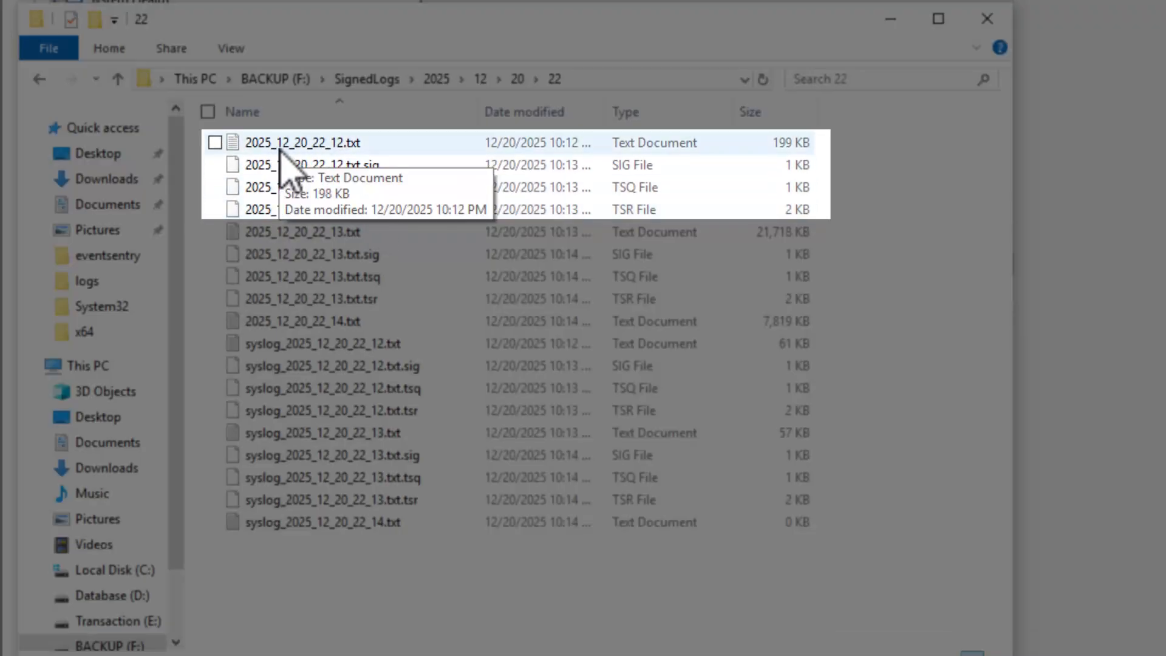
# Inspect the 2025_12_20_22_12.txt log and its .sig, .tsq and .tsr companions, opening the log in Notepad to read it
pyautogui.click(279, 146)
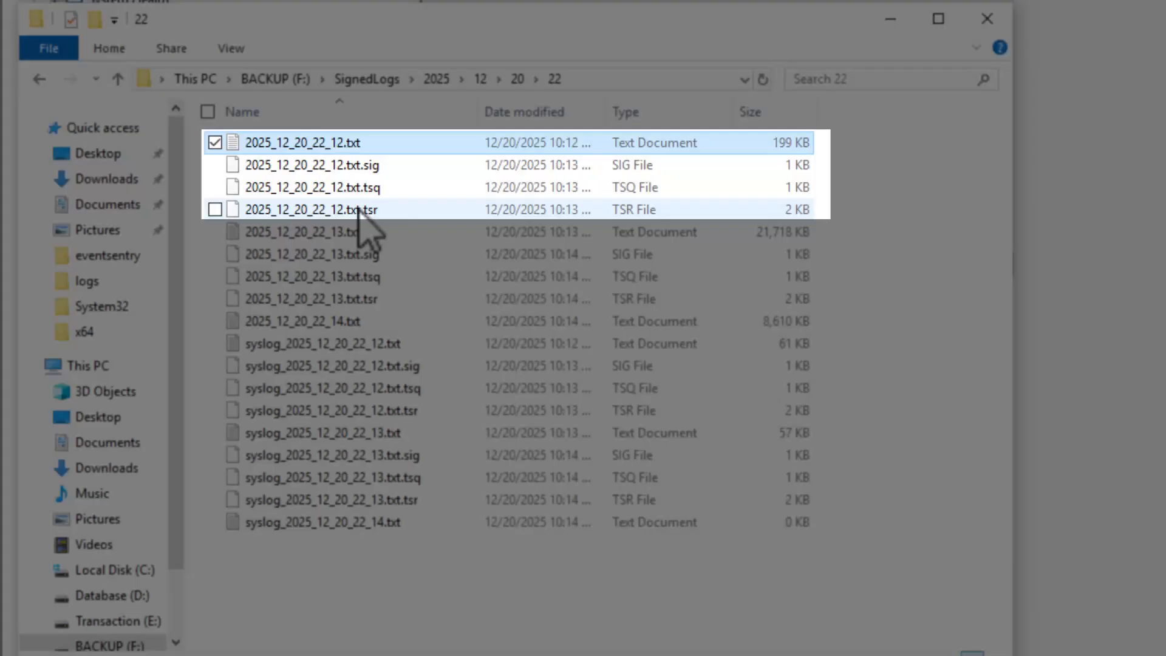
pyautogui.click(360, 210)
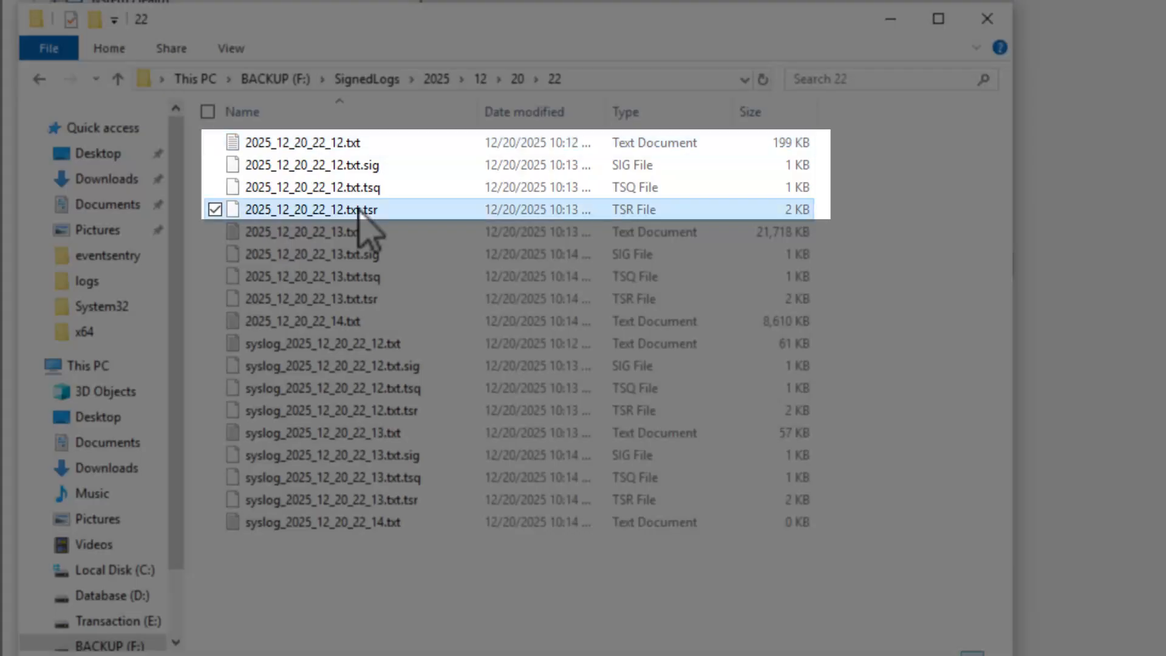
pyautogui.click(357, 147)
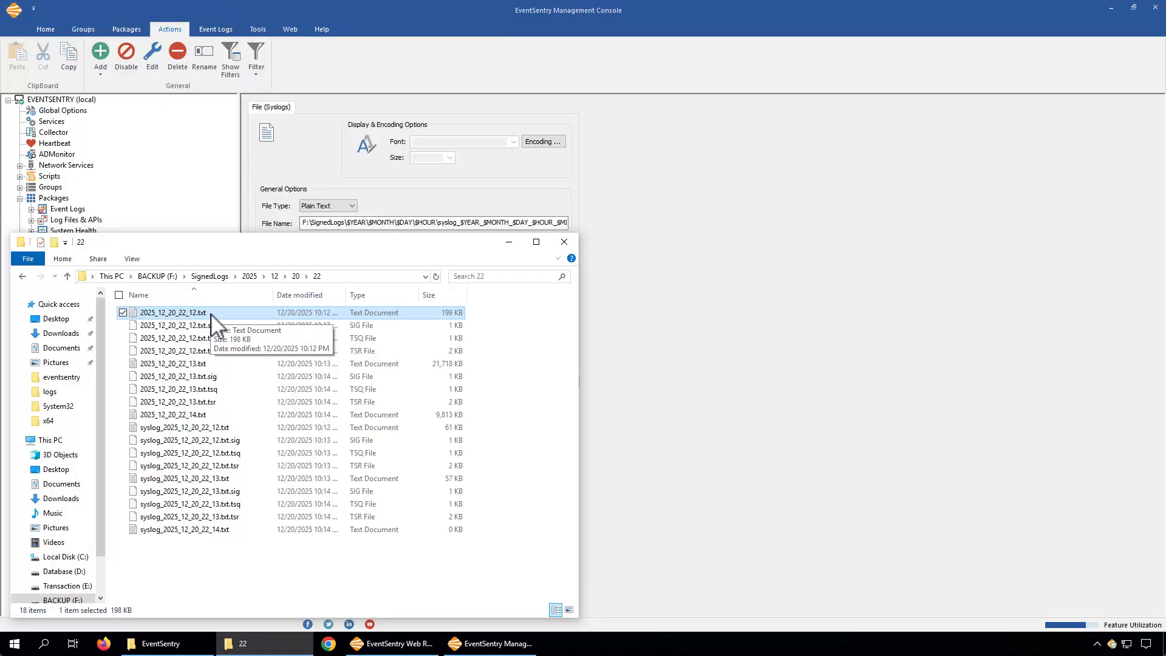
pyautogui.doubleClick(173, 313)
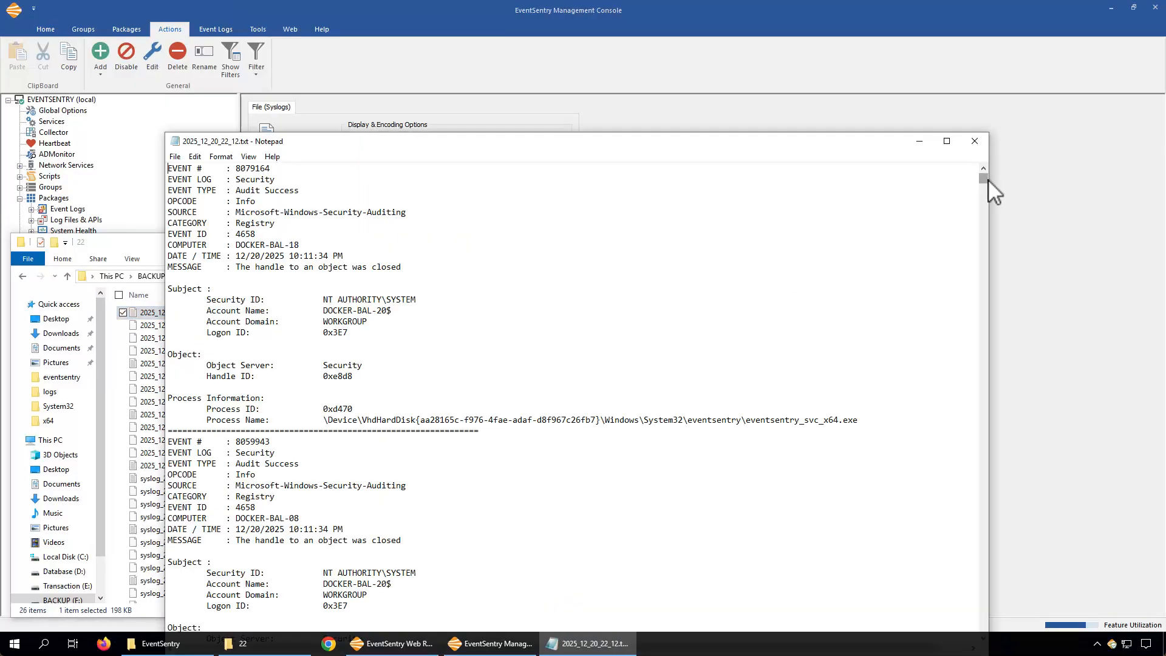
pyautogui.moveTo(984, 178); pyautogui.dragTo(975, 492)
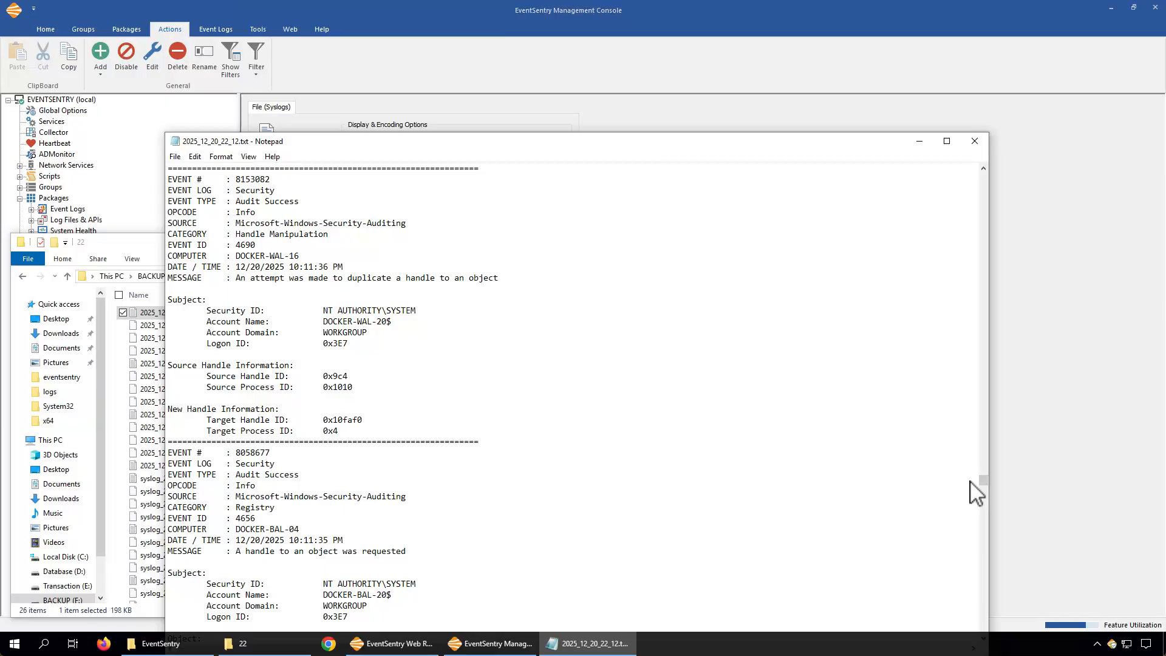
pyautogui.click(975, 141)
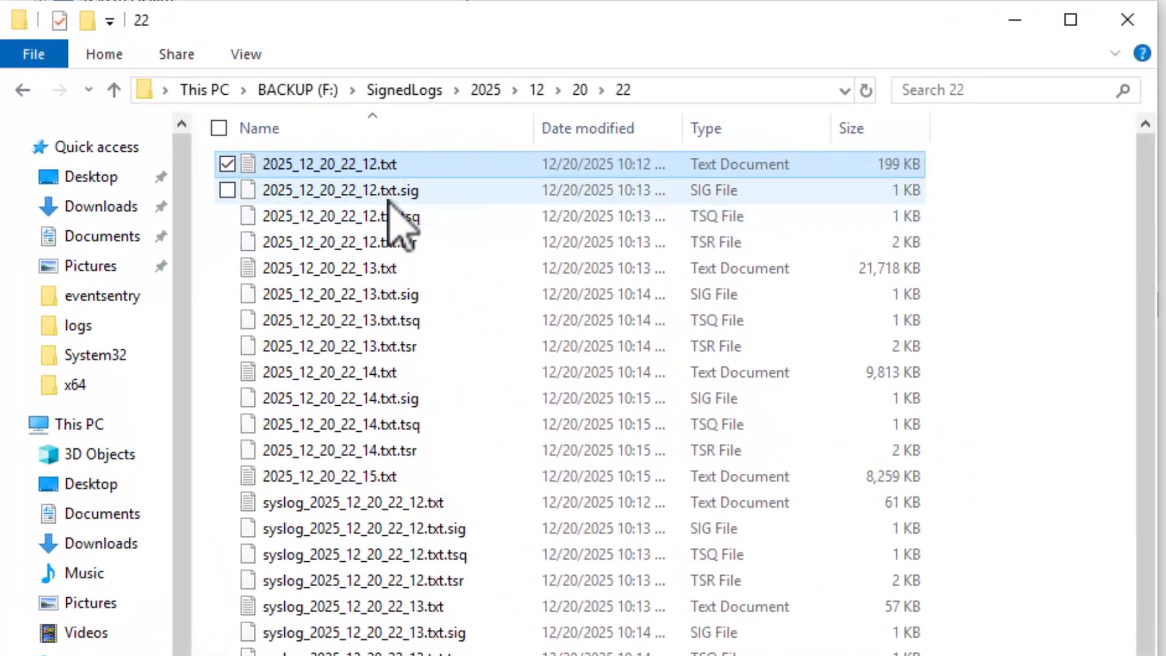
# Examine the signature and timestamp files for each hourly log and the Syslogs action's file-name pattern
pyautogui.click(388, 198)
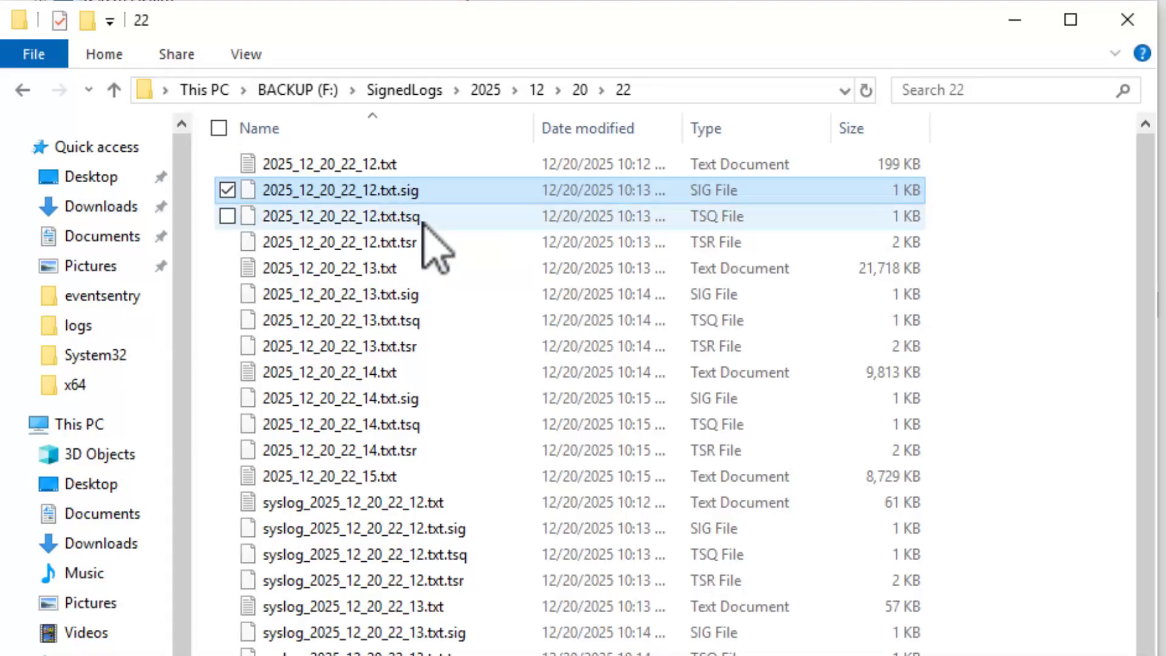
pyautogui.click(422, 225)
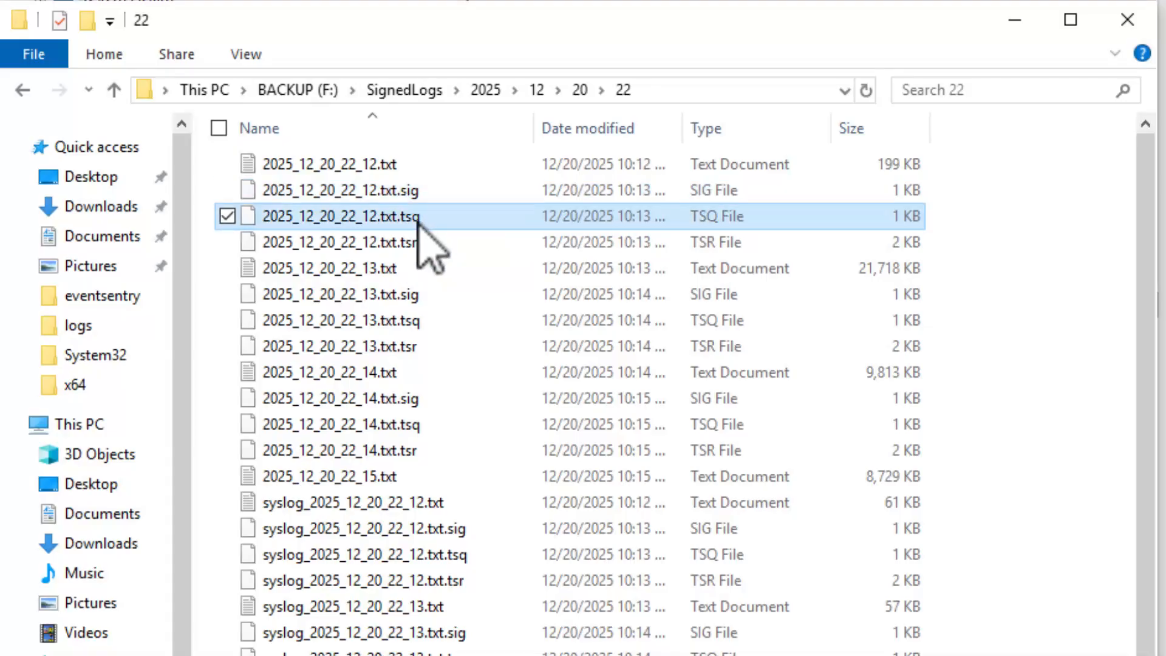
pyautogui.click(411, 244)
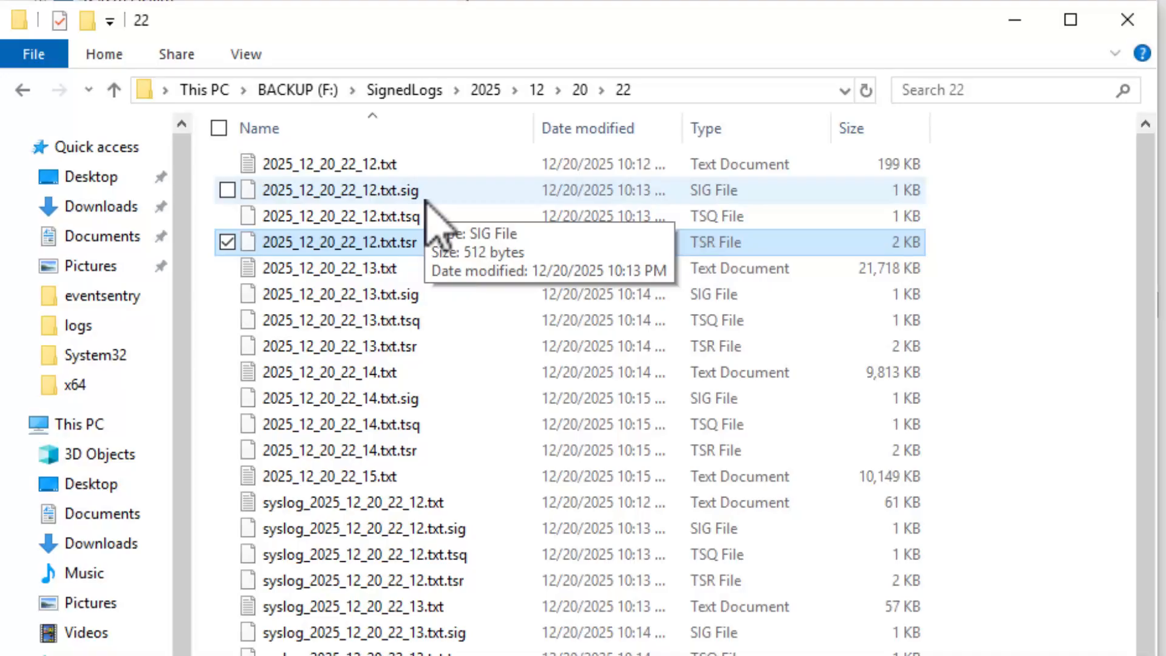
pyautogui.click(428, 192)
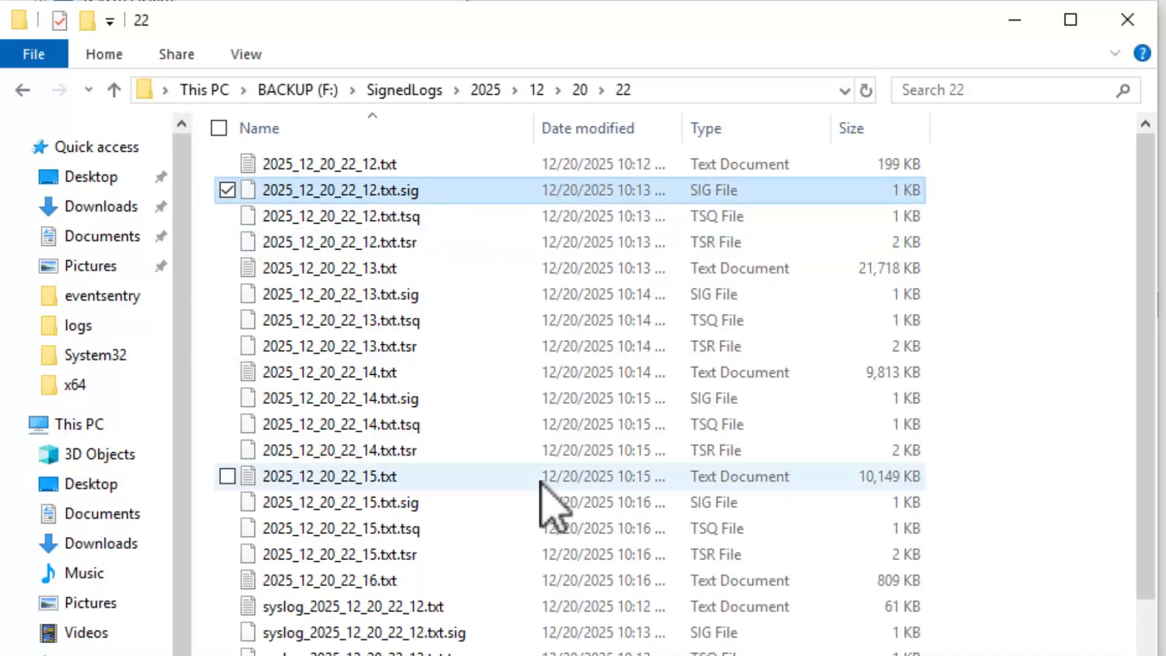
pyautogui.scroll(-2, 540, 480)
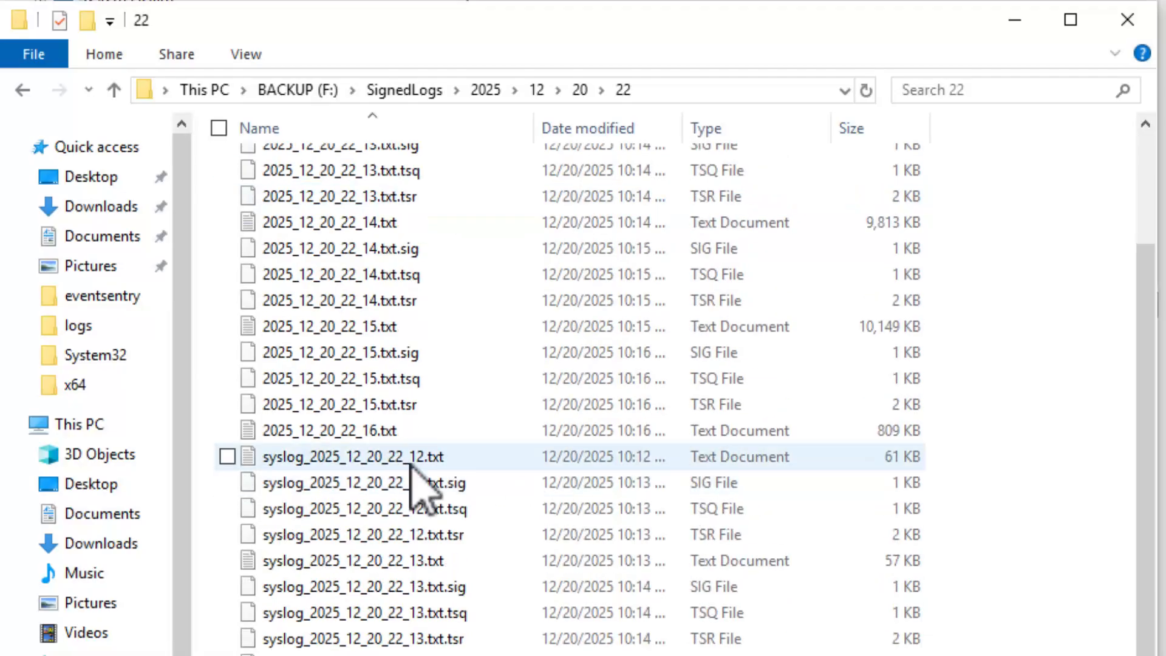
pyautogui.click(384, 431)
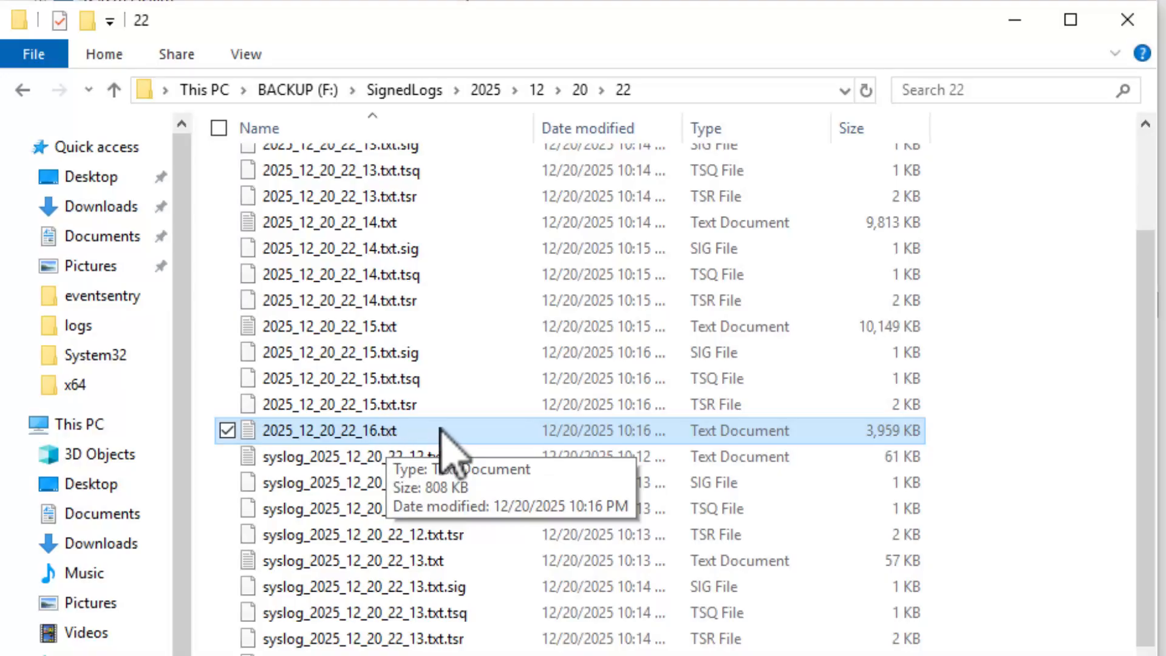
pyautogui.scroll(-1, 477, 483)
pyautogui.scroll(-1, 476, 483)
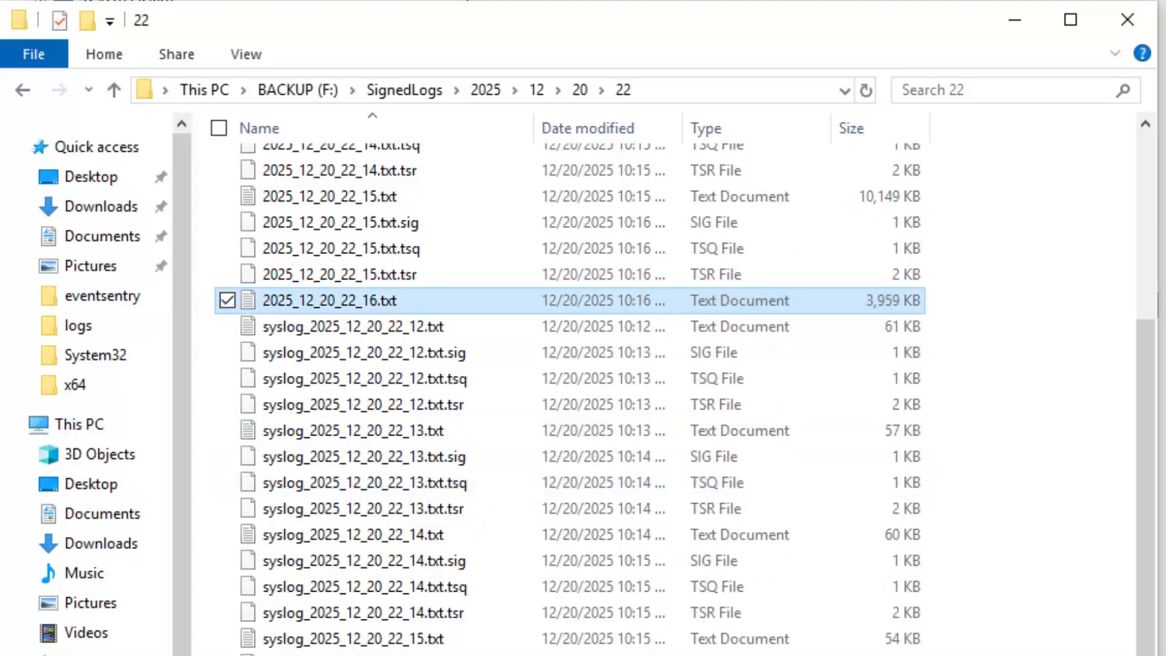
pyautogui.scroll(1, 443, 468)
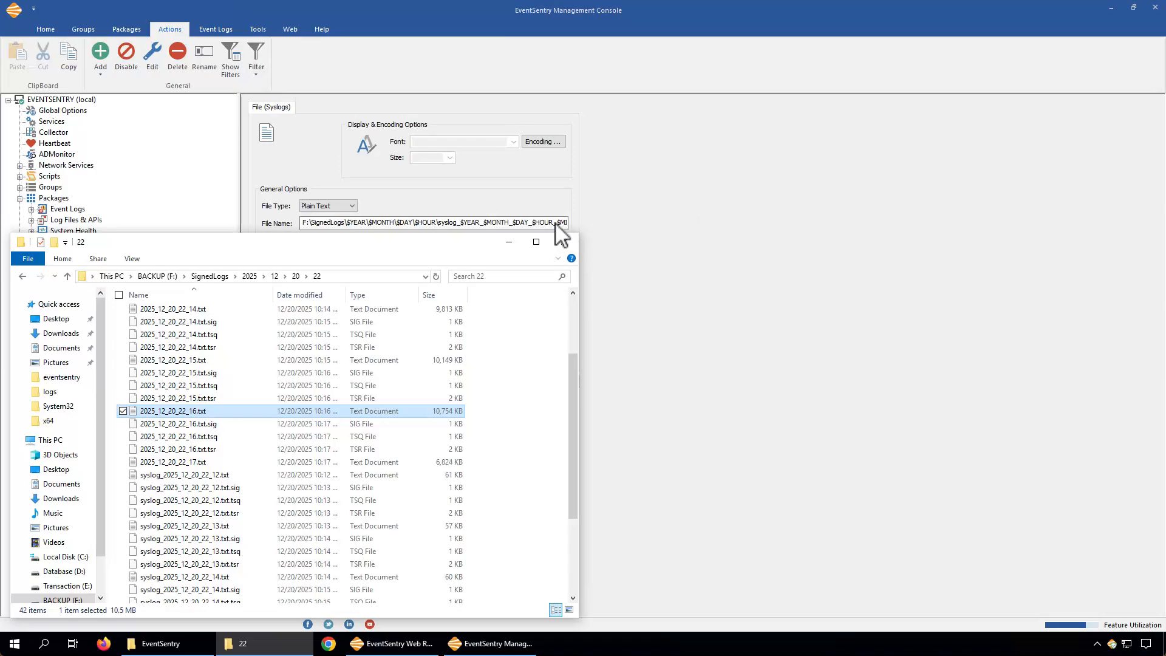
pyautogui.moveTo(559, 223); pyautogui.dragTo(575, 224)
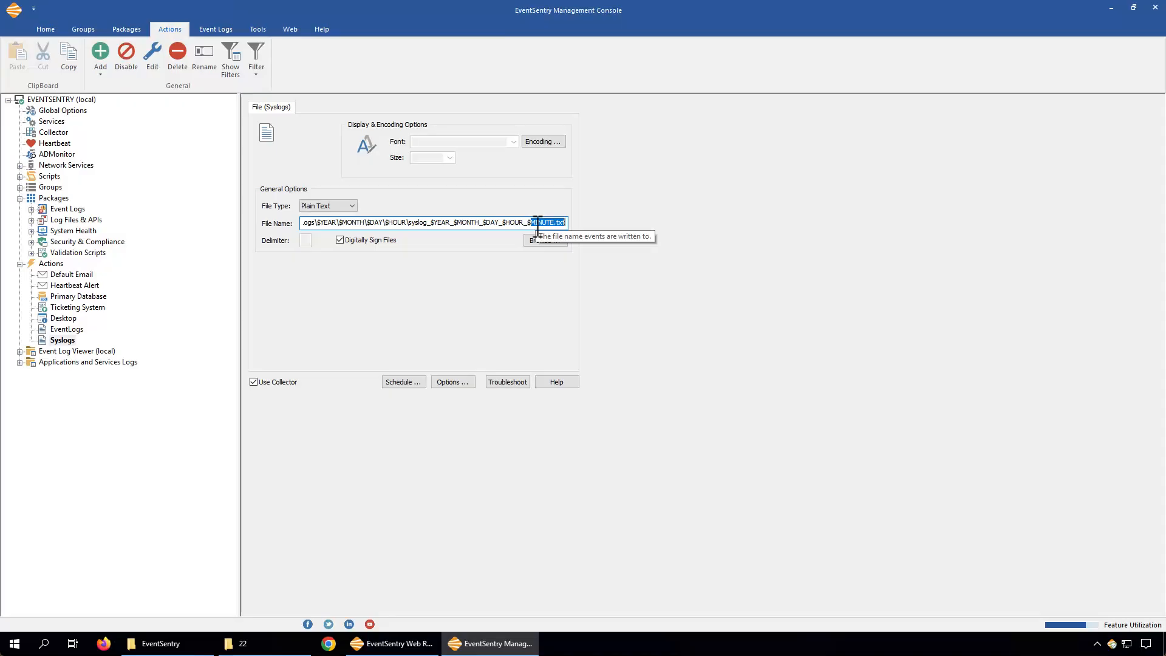
pyautogui.click(267, 644)
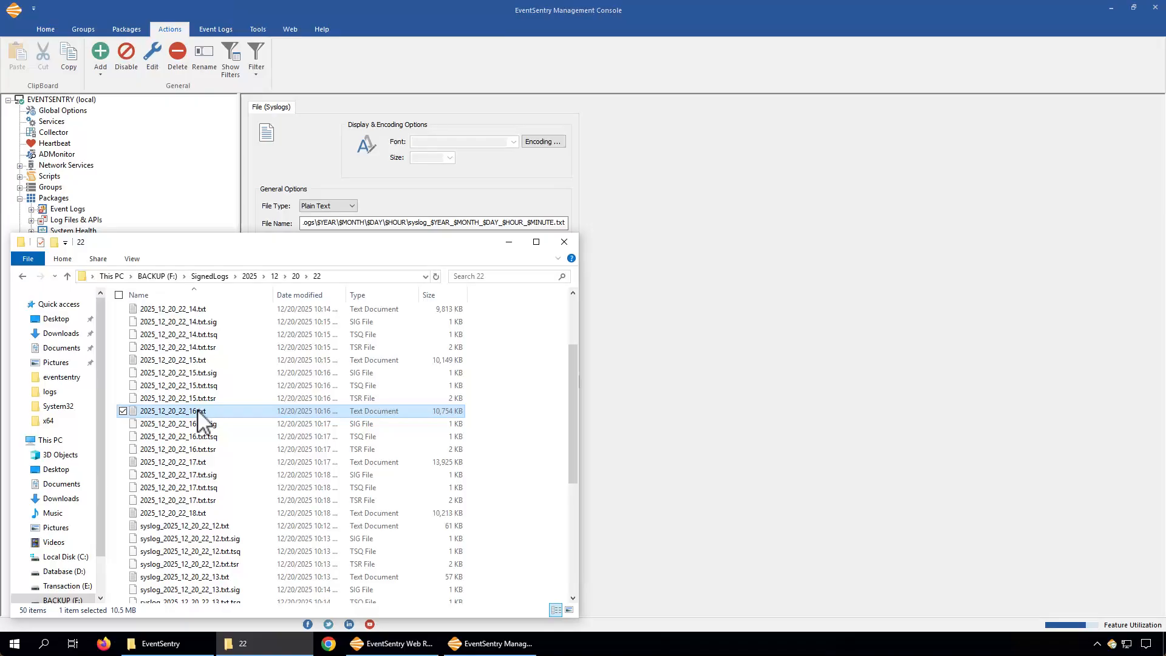
# Open an administrator Command Prompt alongside the file explorer
pyautogui.press('super')
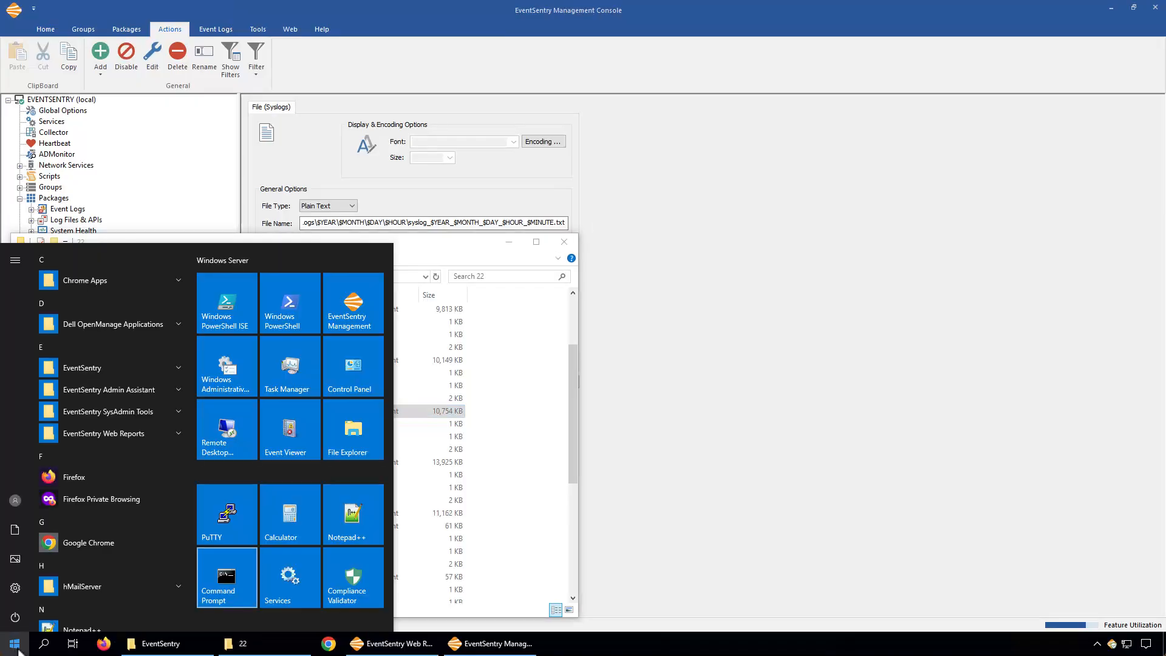
pyautogui.click(253, 592)
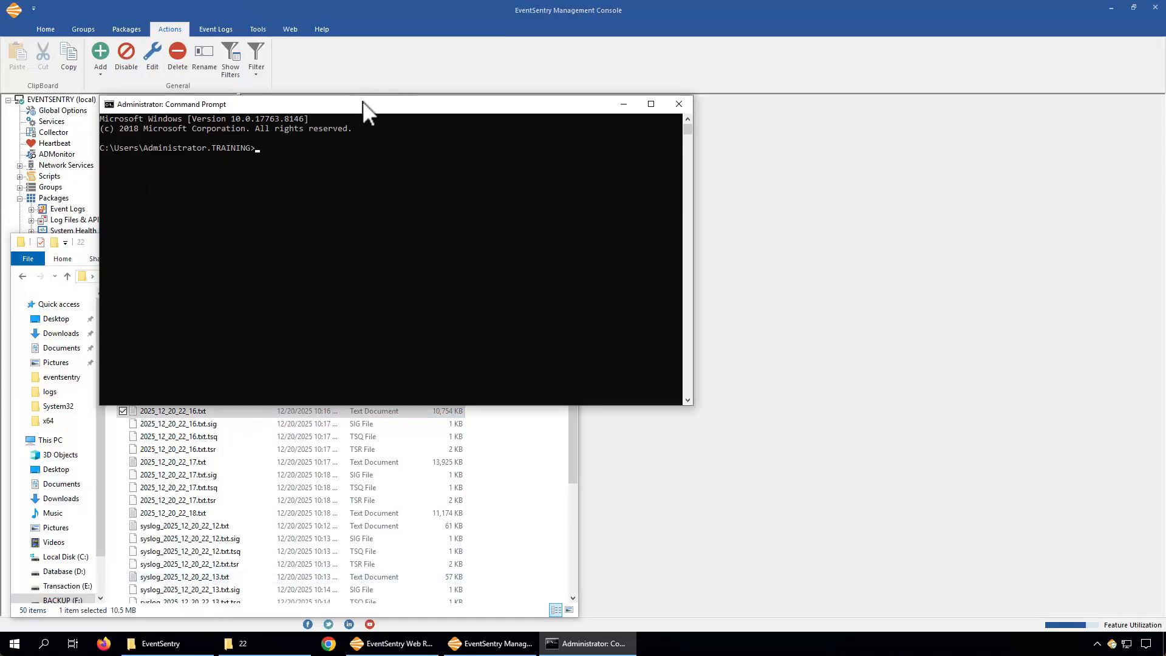
pyautogui.moveTo(362, 101); pyautogui.dragTo(815, 215)
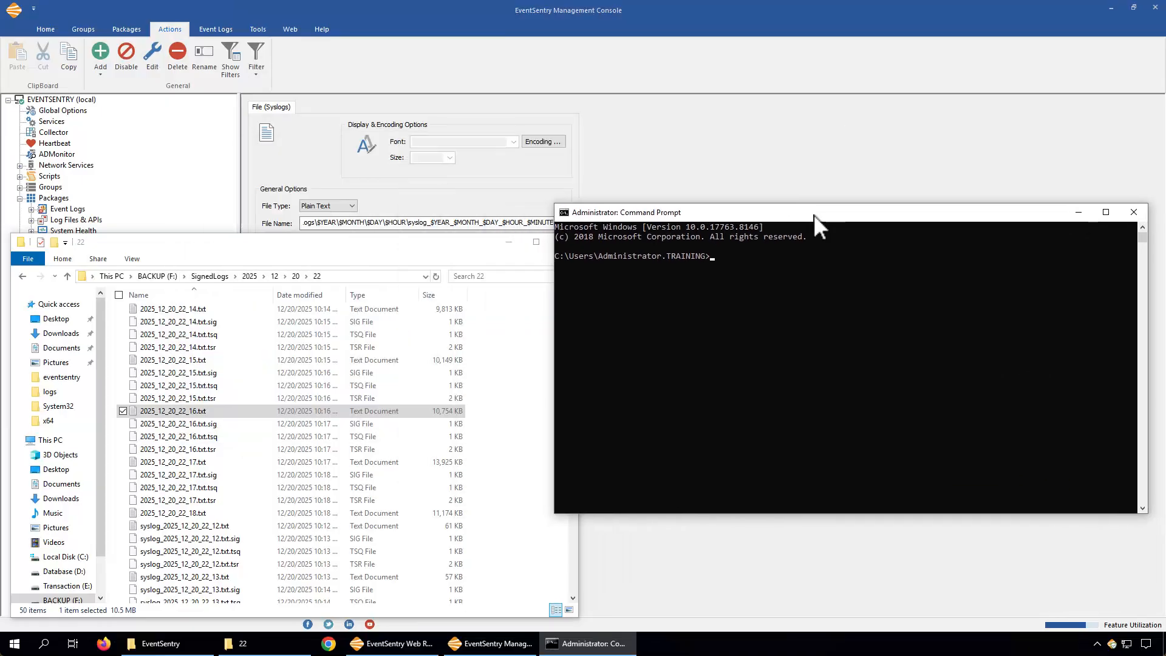
# Change to the Program Files\EventSentry\scripts\logsigning folder and list its contents
pyautogui.write('cd \\p')
pyautogui.press('Tab')
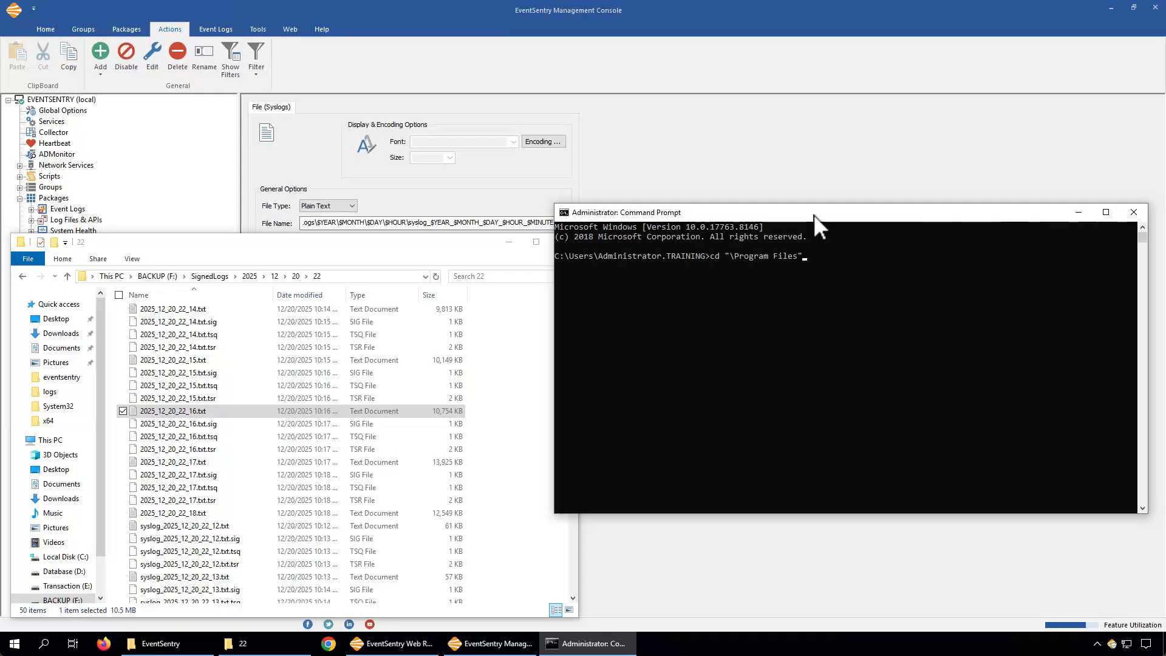
pyautogui.write('\\Eventse')
pyautogui.press('Tab')
pyautogui.write('\\scr')
pyautogui.press('Tab')
pyautogui.write('\\l')
pyautogui.press('Tab')
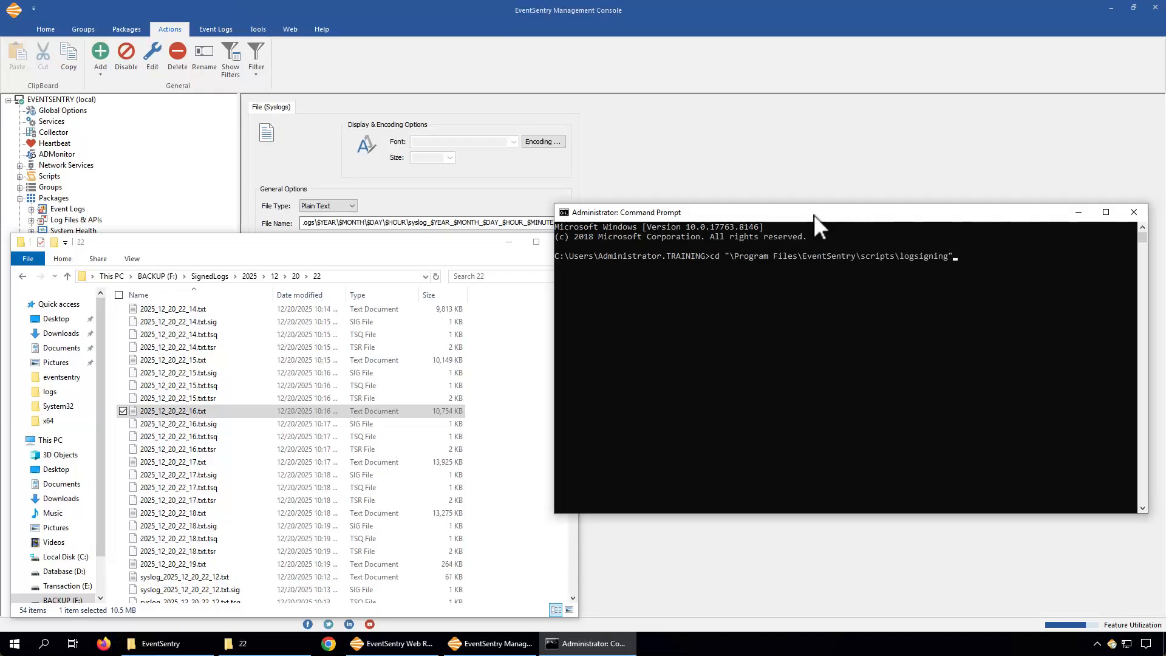
pyautogui.press('Return')
pyautogui.write('dir')
pyautogui.press('Return')
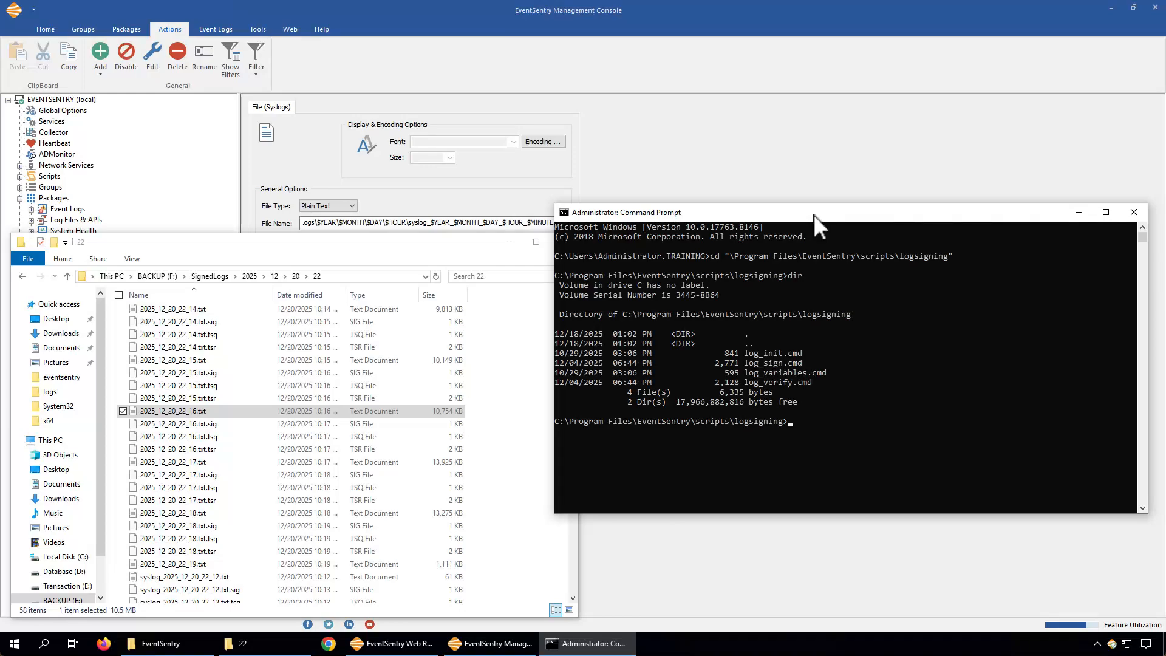
# Run log_verify.cmd on a log file in F:\SignedLogs\2025\12\20\22, pasting the folder path copied from the explorer
pyautogui.write('og_verify.cmd')
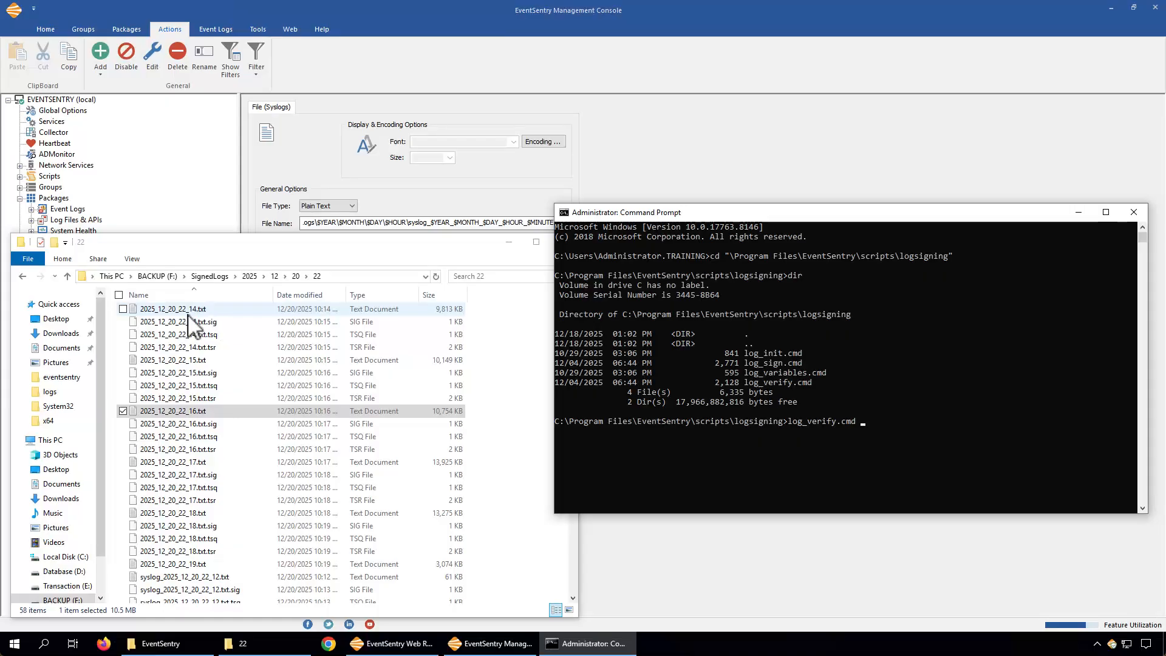
pyautogui.click(338, 276)
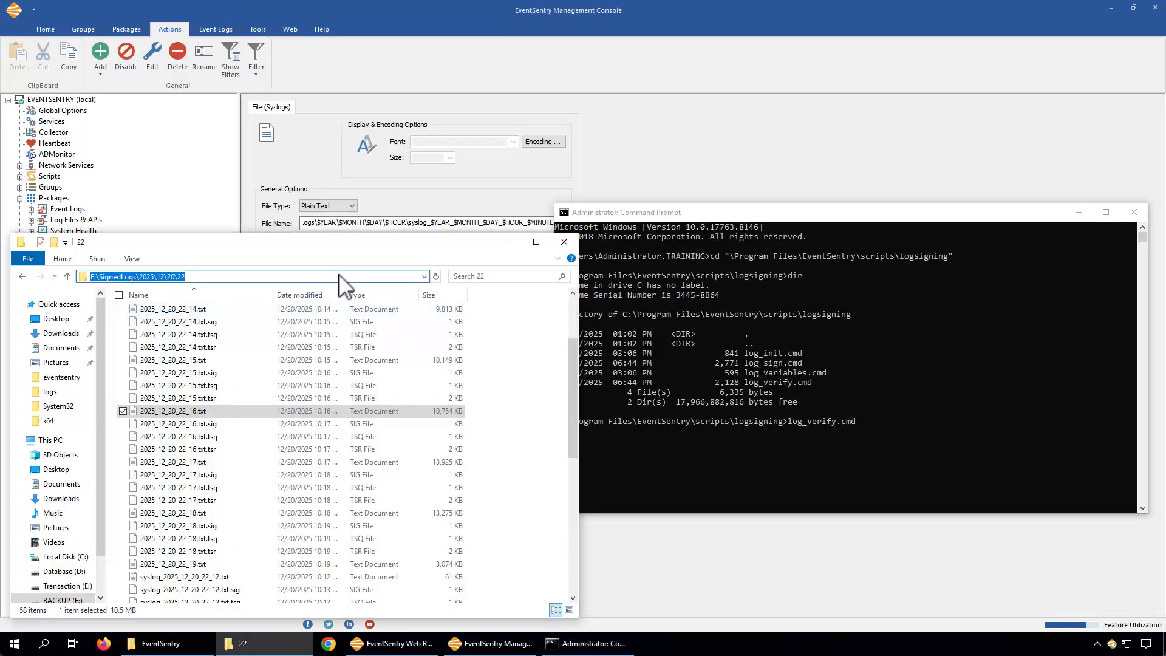
pyautogui.hotkey('ctrl', 'c')
pyautogui.click(812, 362)
pyautogui.hotkey('ctrl', 'v')
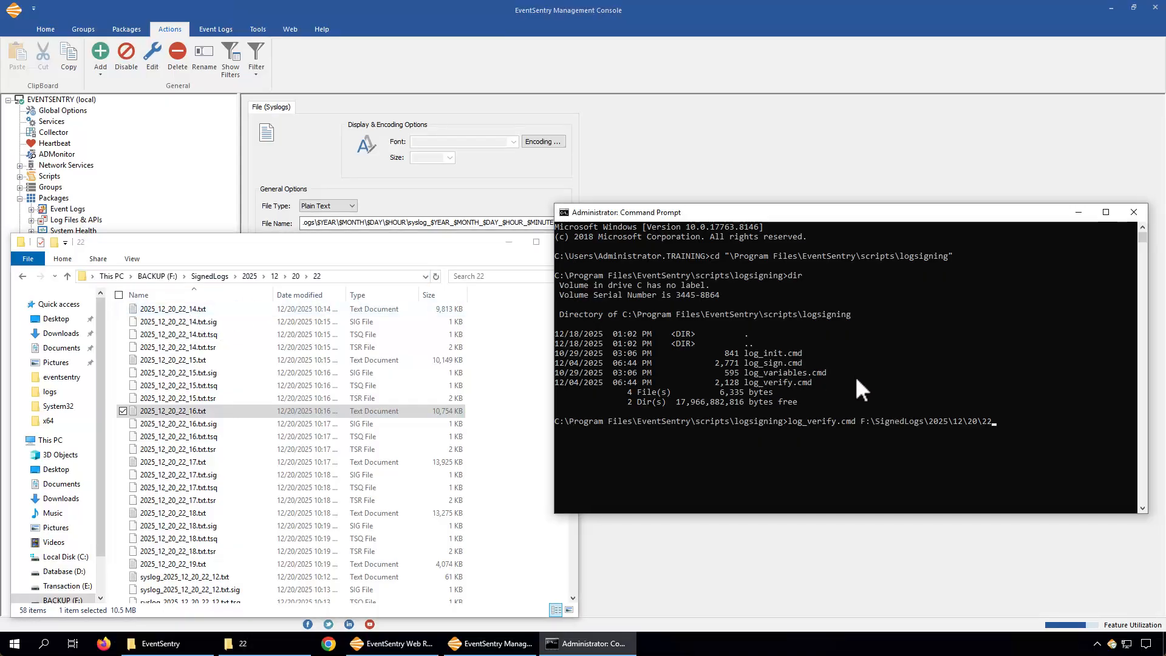
pyautogui.write('\\')
pyautogui.press('Tab')
pyautogui.press('Return')
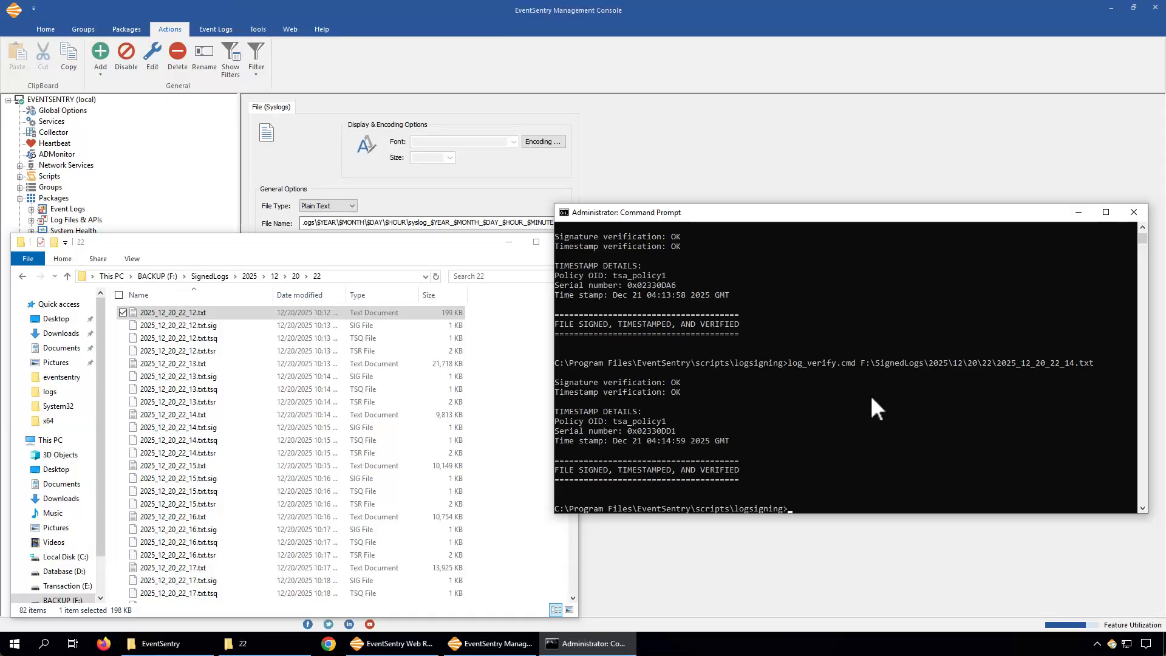
# Open the 2025_12_20_22_17.txt log file in Notepad
pyautogui.click(392, 246)
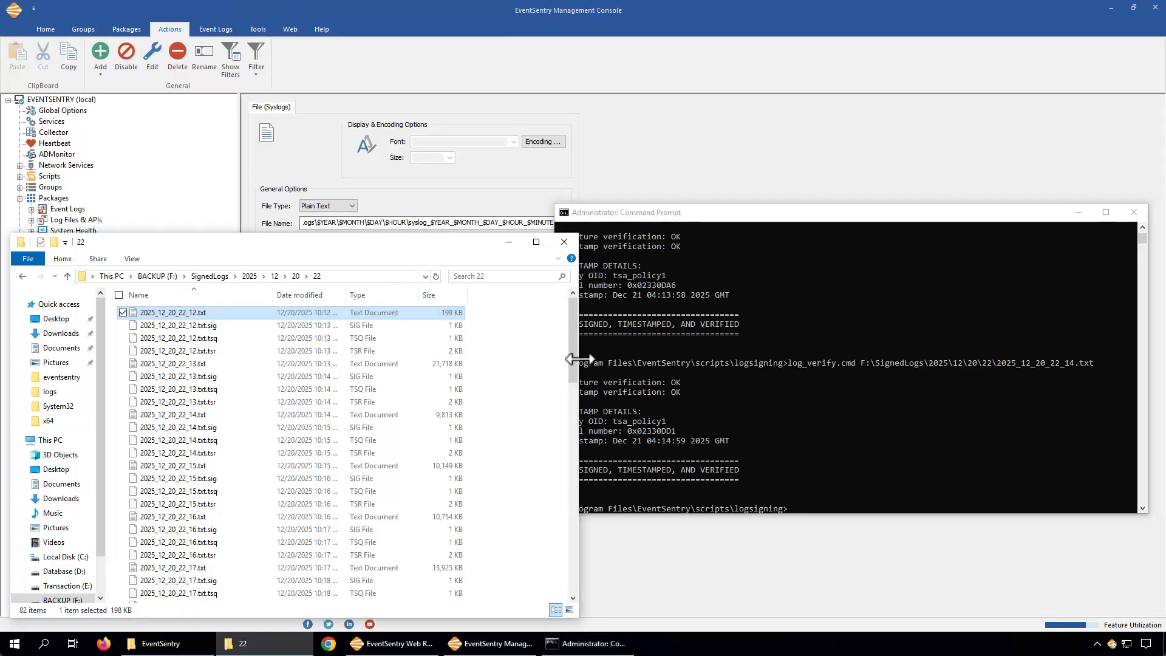
pyautogui.moveTo(573, 351); pyautogui.dragTo(566, 401)
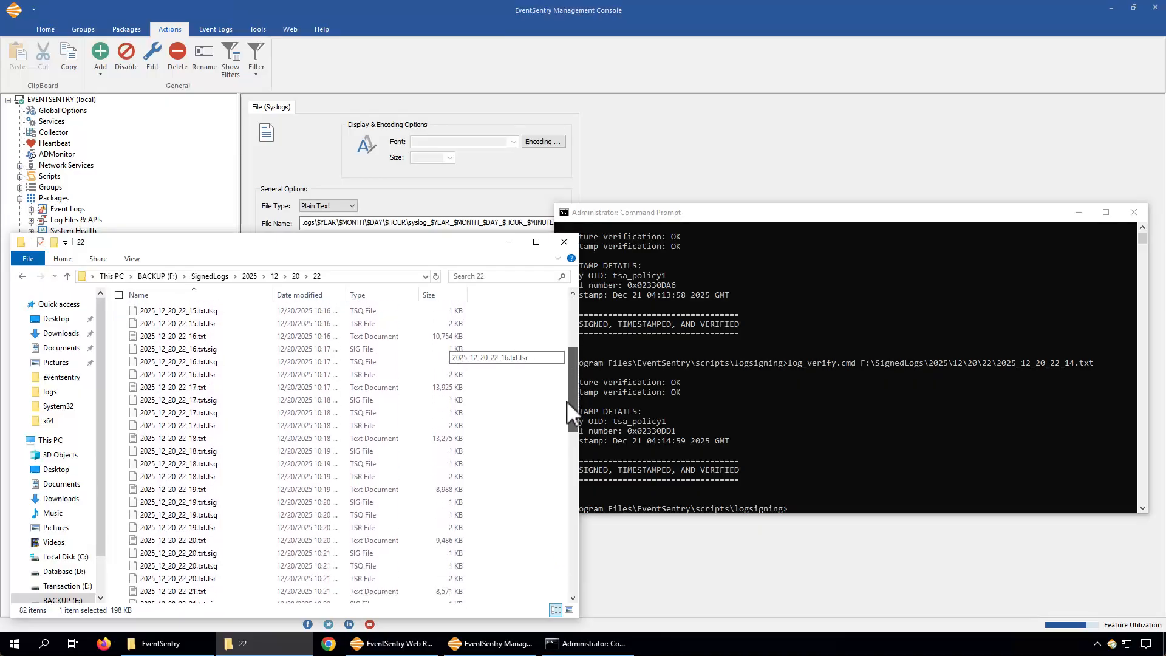
pyautogui.click(184, 493)
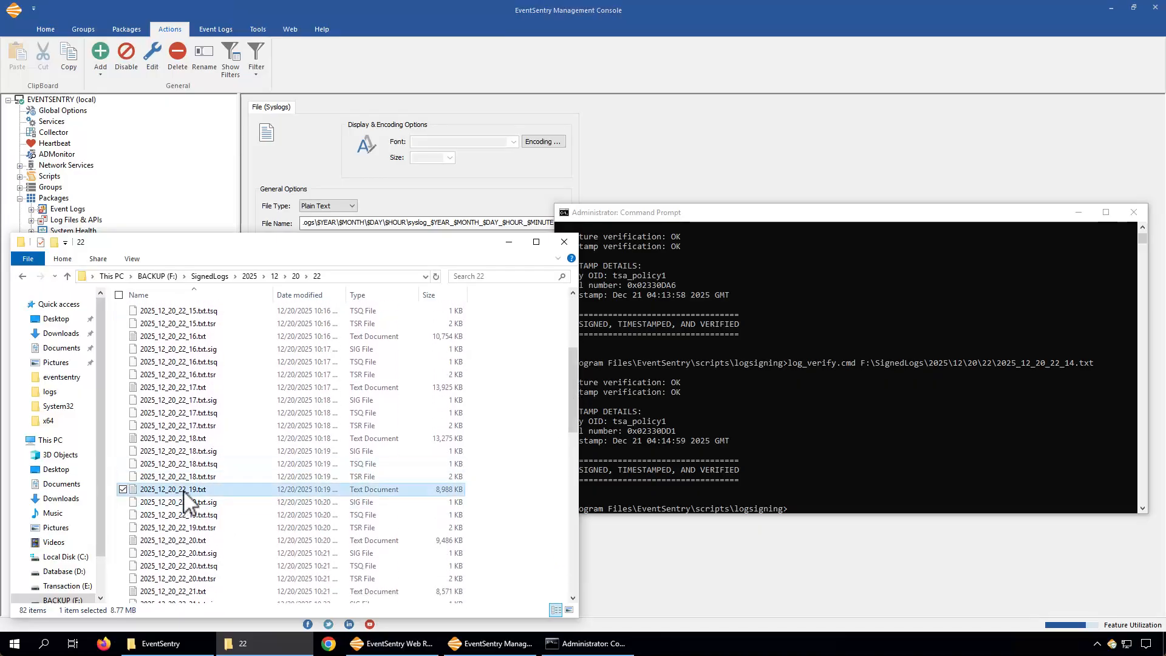
pyautogui.click(196, 388)
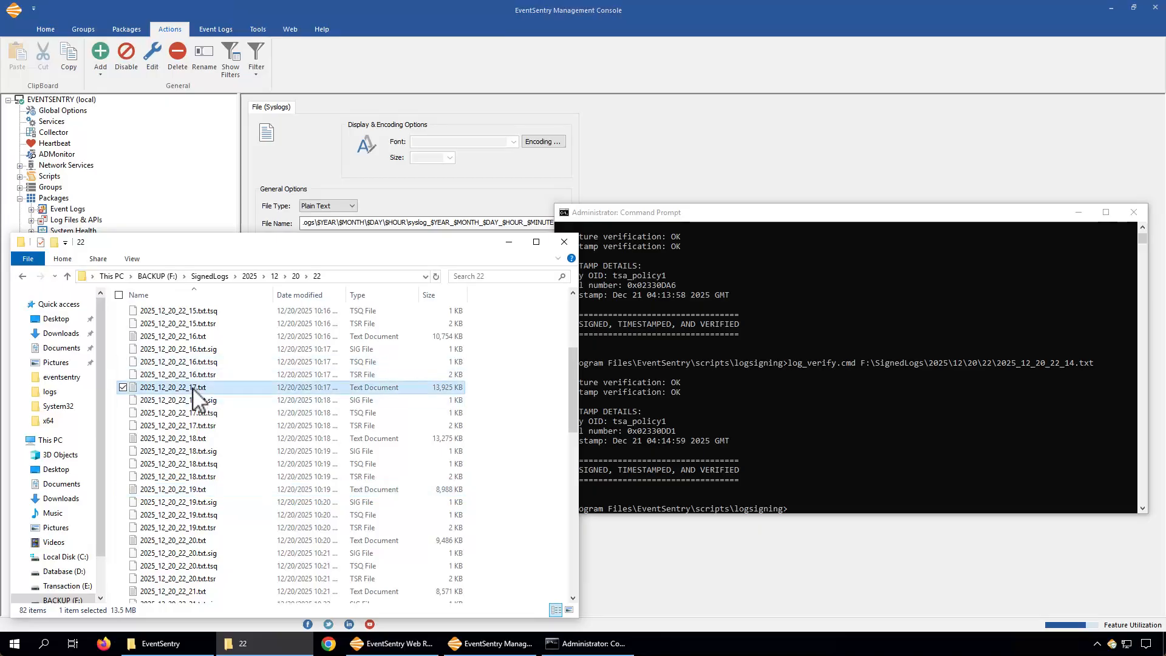
pyautogui.moveTo(576, 403); pyautogui.dragTo(242, 458)
pyautogui.doubleClick(210, 469)
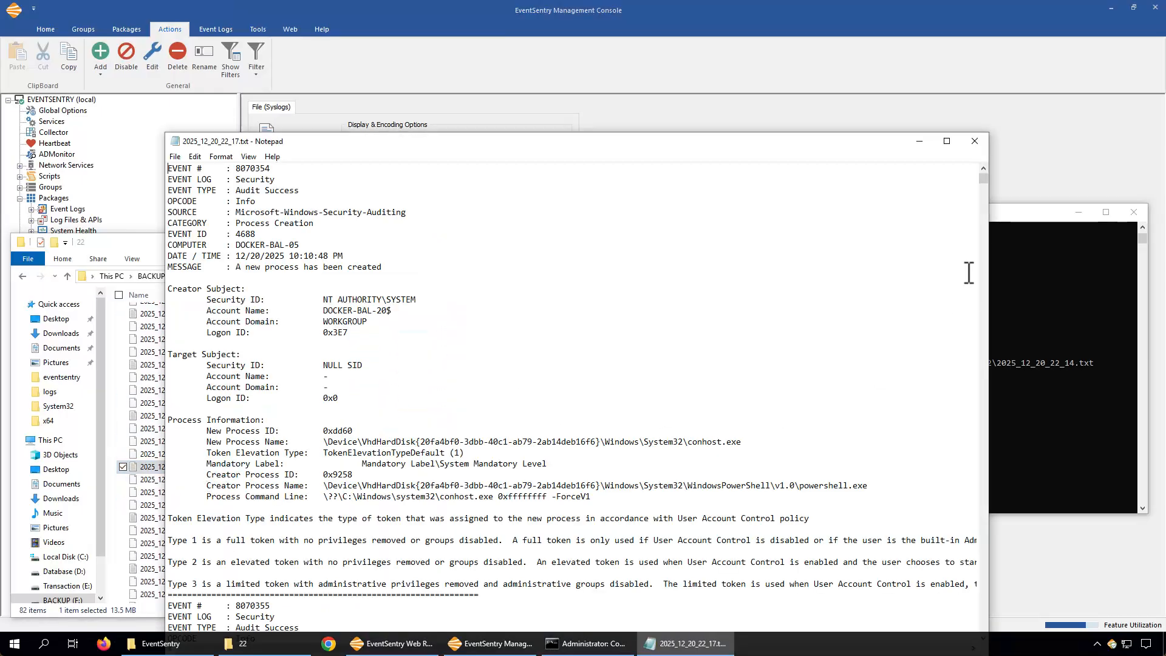
# Tamper with the 2025_12_20_22_17.txt log by deleting a few lines of text in Notepad, then close Notepad
pyautogui.moveTo(982, 178); pyautogui.dragTo(975, 245)
pyautogui.click(169, 190)
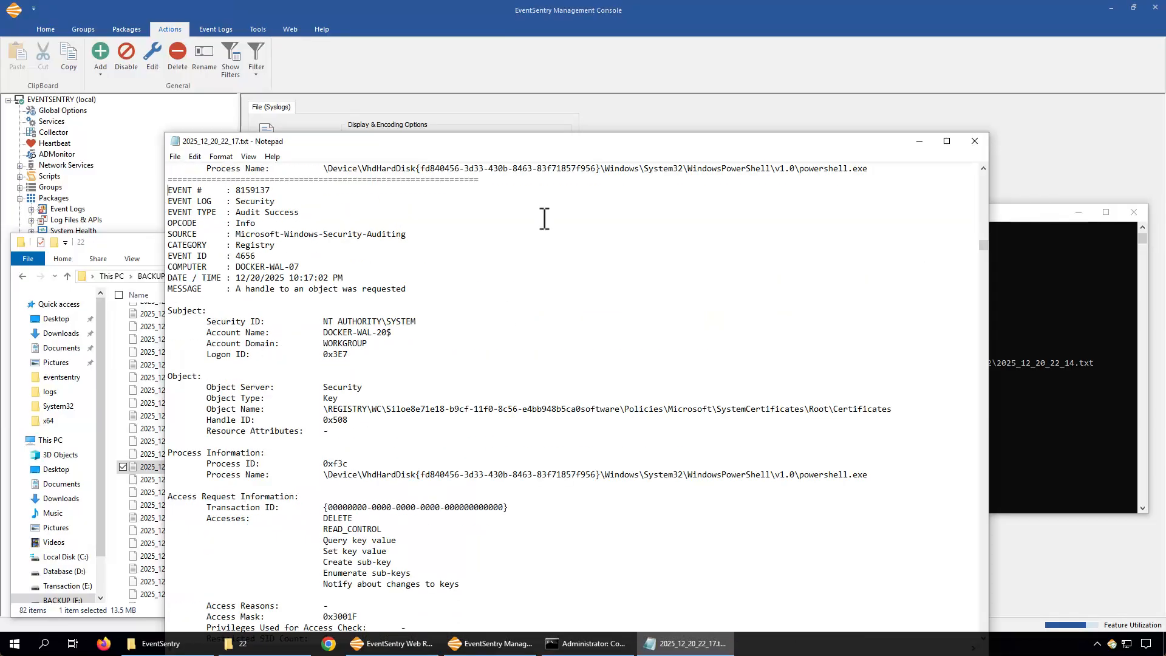
pyautogui.moveTo(988, 246); pyautogui.dragTo(985, 273)
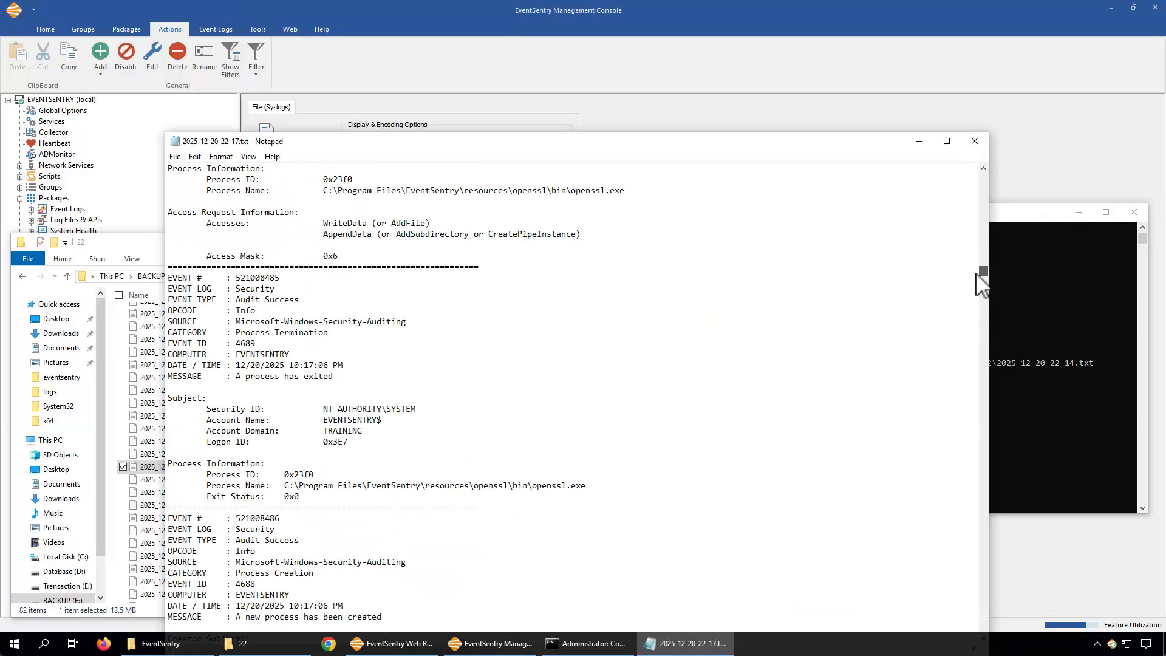
pyautogui.keyDown('shift'); pyautogui.click(379, 255); pyautogui.keyUp('shift')
pyautogui.press('Delete')
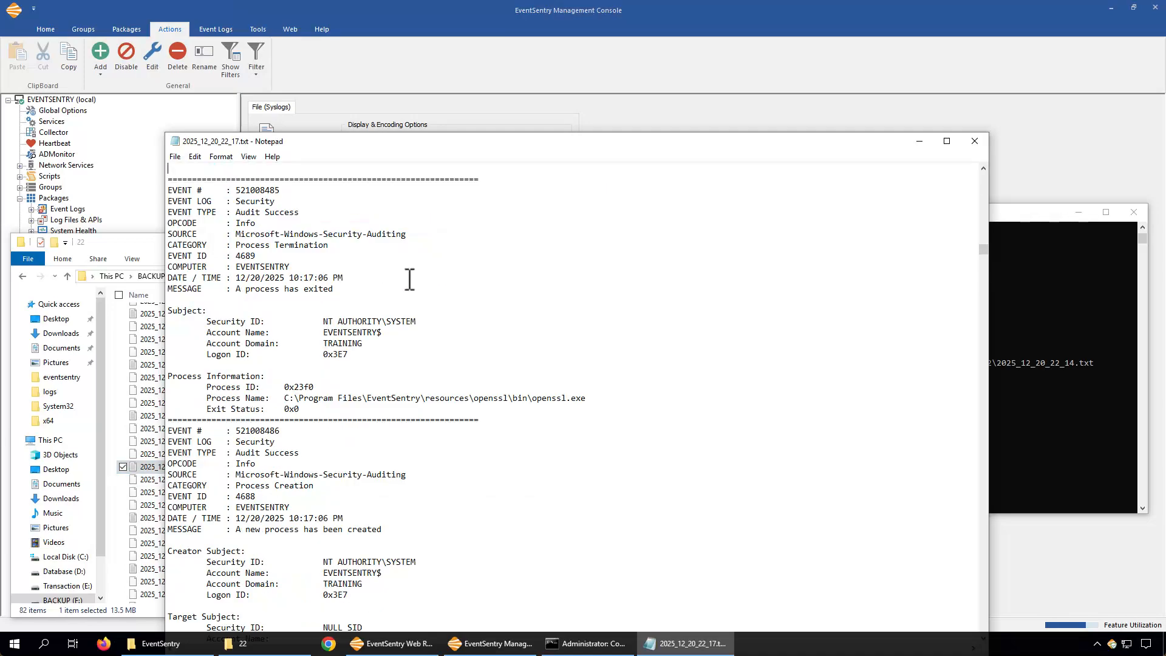
pyautogui.press('BackSpace')
pyautogui.hotkey('shift', 'Home')
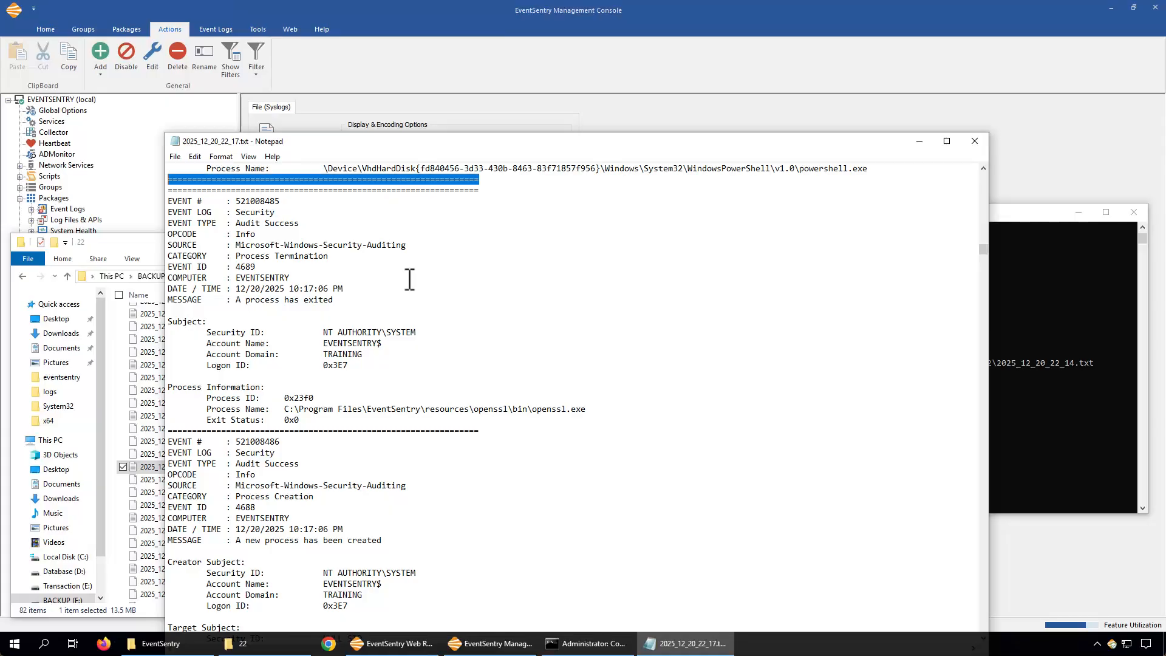
pyautogui.press('Delete')
pyautogui.press('Delete')
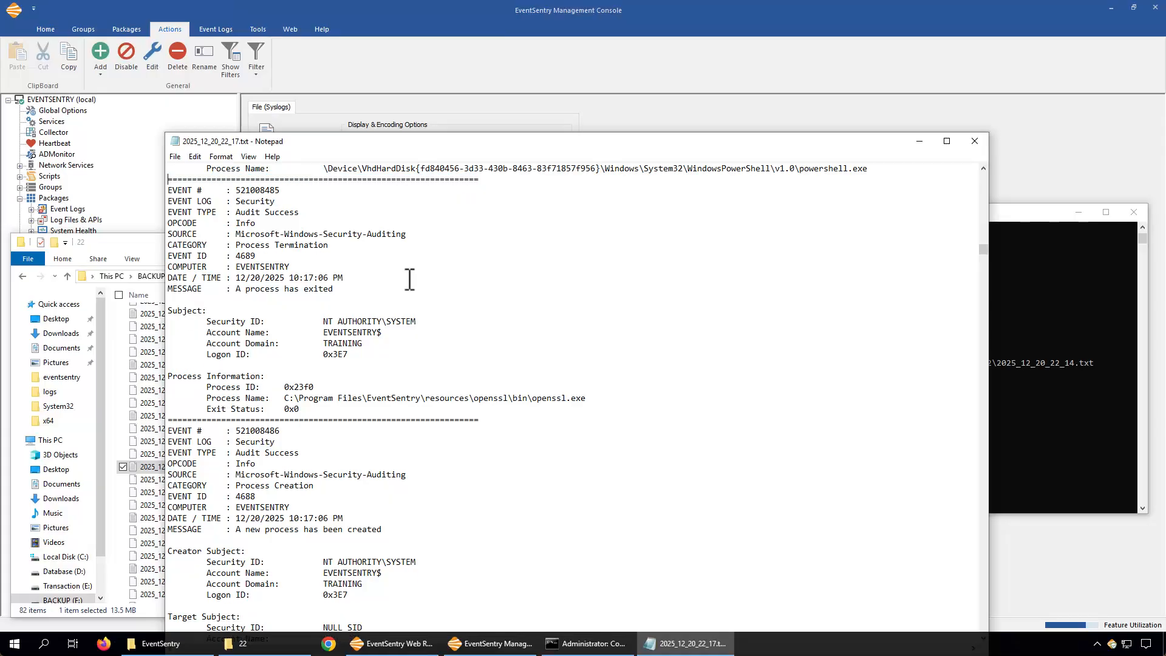
pyautogui.click(975, 141)
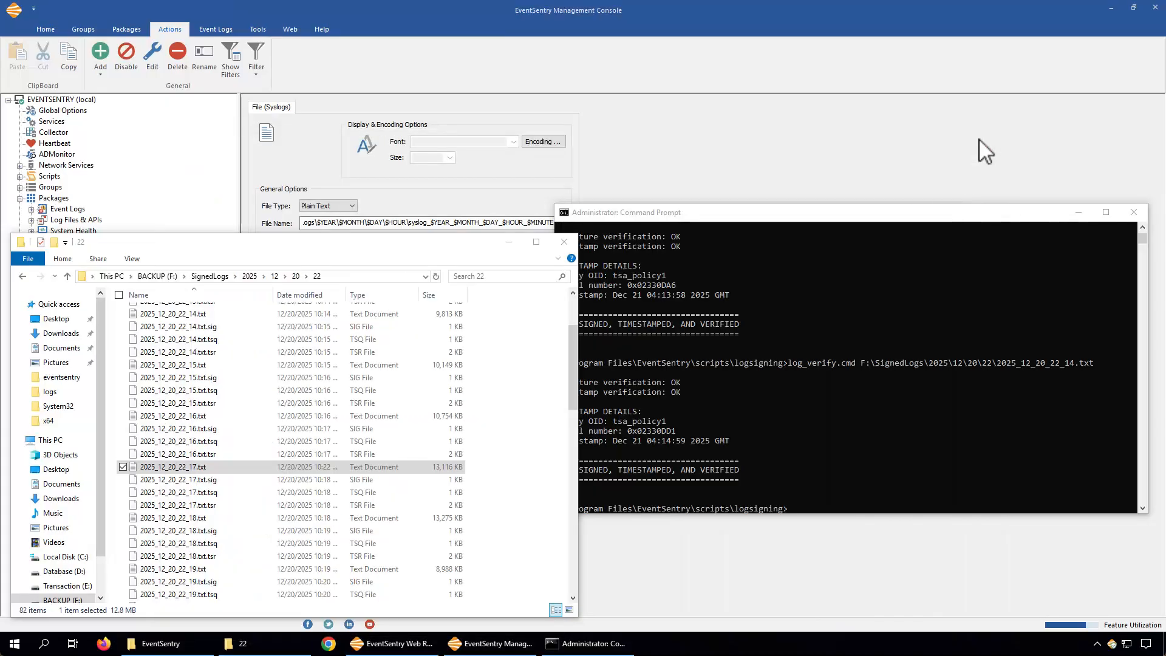
# Run log_verify.cmd on the tampered log F:\SignedLogs\2025\12\20\22\2025_12_20_22_17.txt by editing the previous command
pyautogui.click(863, 351)
pyautogui.press('Up')
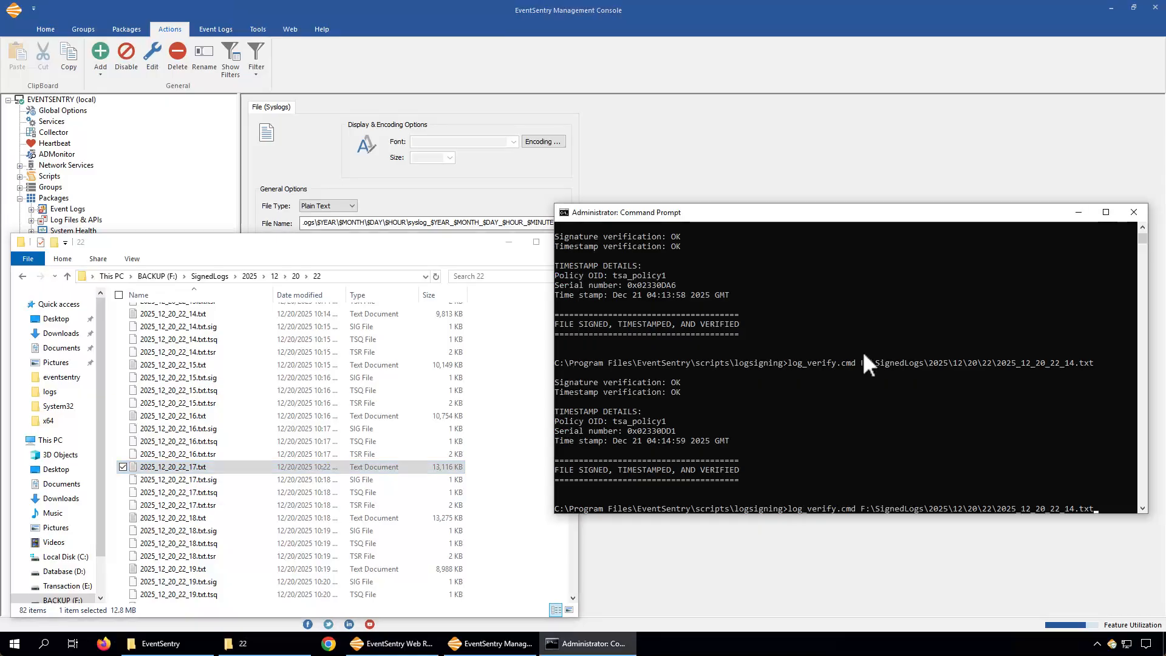
pyautogui.press('BackSpace')
pyautogui.press('BackSpace')
pyautogui.press('BackSpace')
pyautogui.press('BackSpace')
pyautogui.press('BackSpace')
pyautogui.write('7.txt')
pyautogui.press('Return')
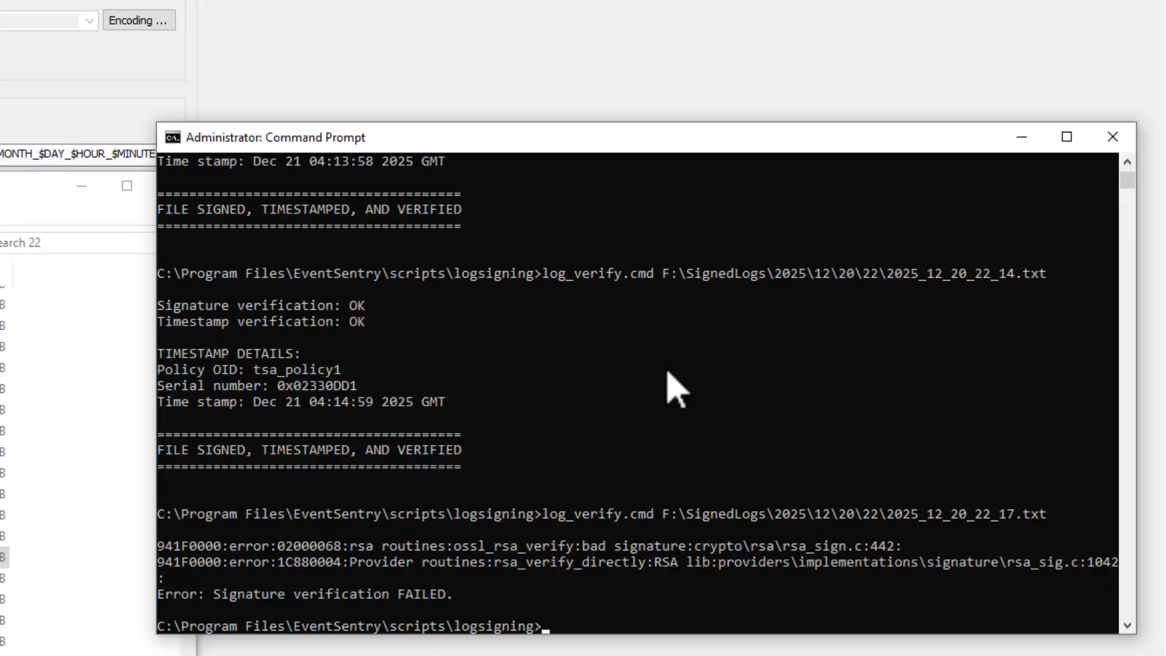
# Re-sign the 2025_12_20_22_17.txt log with log_sign.cmd, copying its full path from the previous command
pyautogui.write('log_sign.cmd')
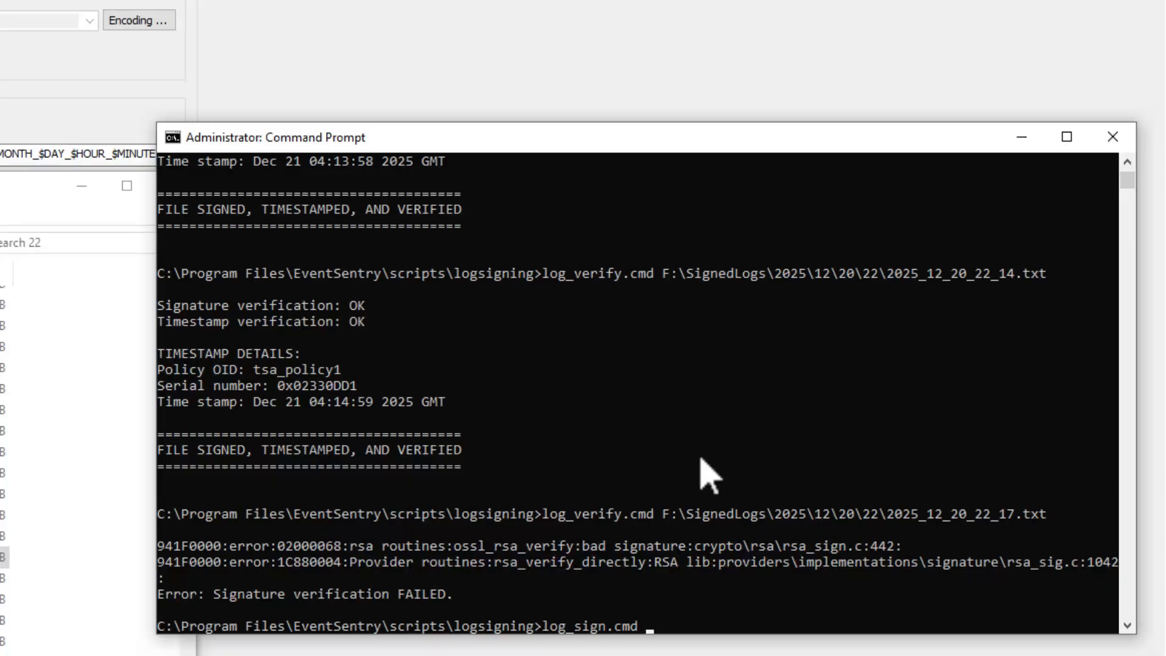
pyautogui.moveTo(666, 517); pyautogui.dragTo(1045, 530)
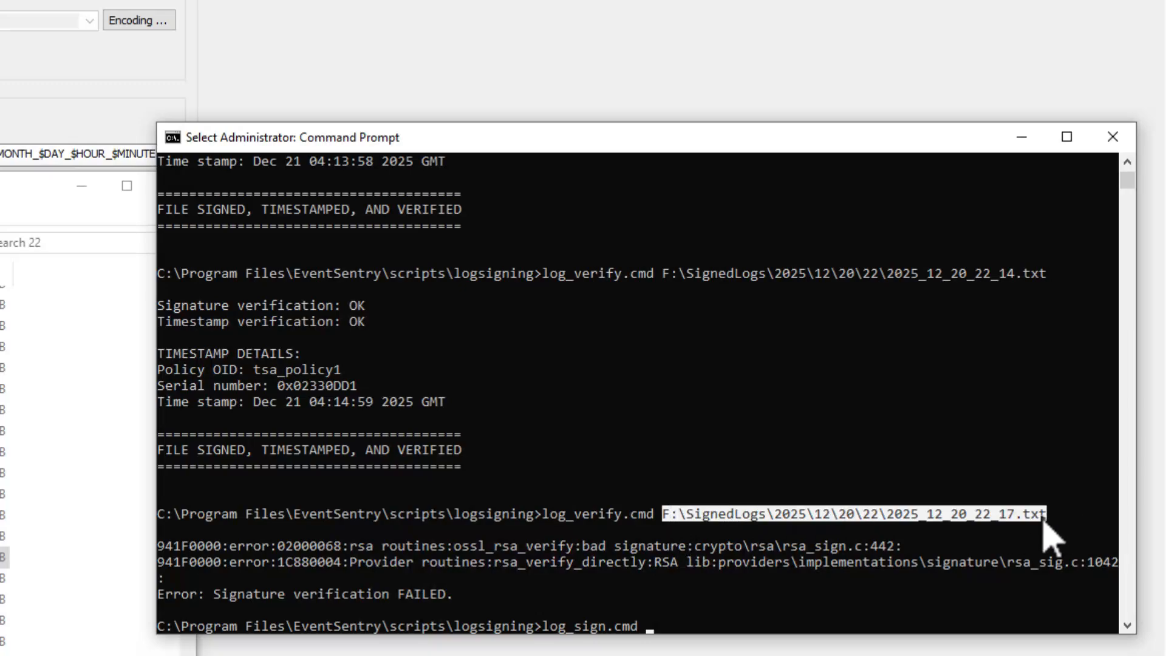
pyautogui.hotkey('ctrl', 'c')
pyautogui.hotkey('ctrl', 'v')
pyautogui.press('Return')
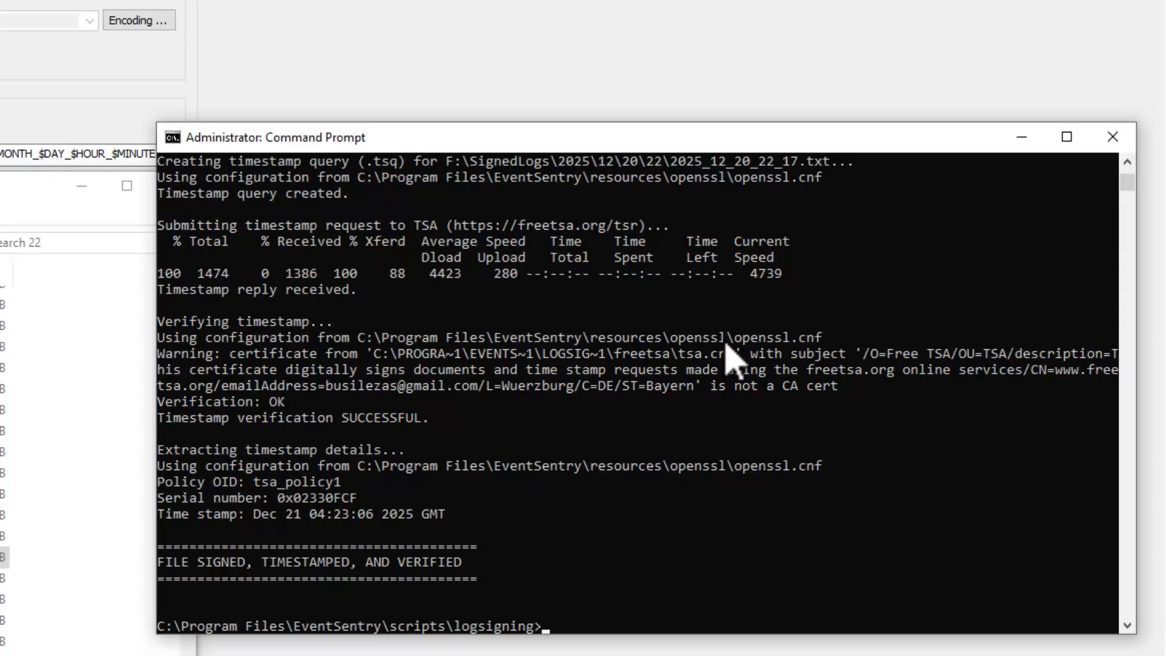
# Run log_verify.cmd again on the re-signed 2025_12_20_22_17.txt log file
pyautogui.press('Up')
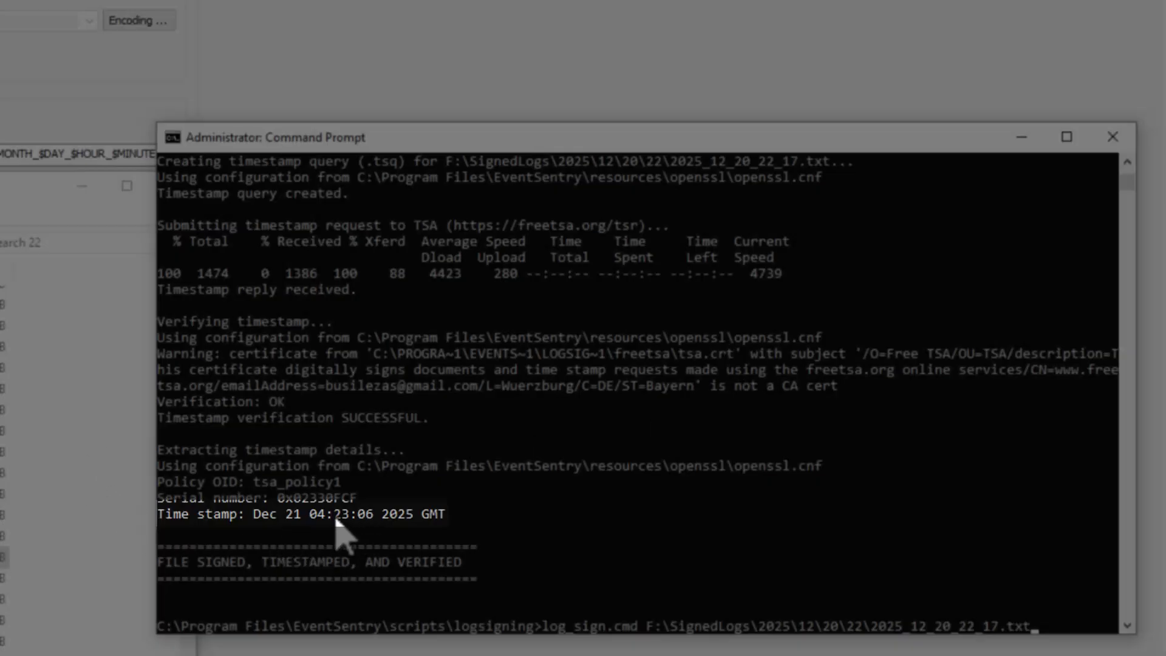
pyautogui.click(883, 563)
pyautogui.press('Escape')
pyautogui.press('Up')
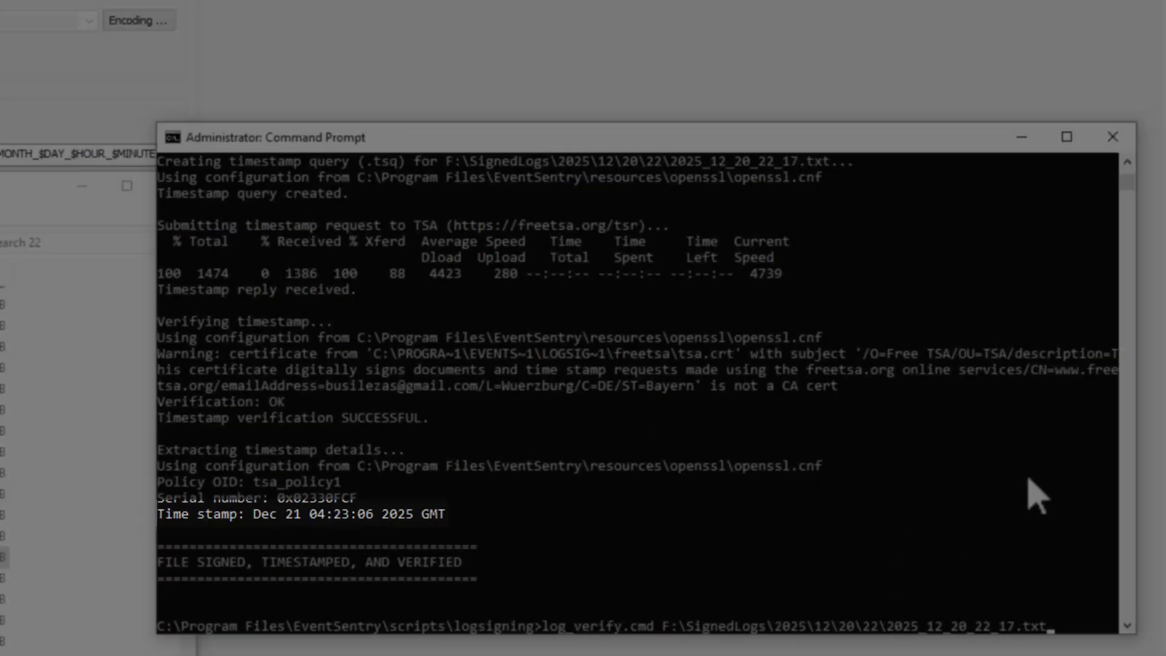
pyautogui.press('Return')
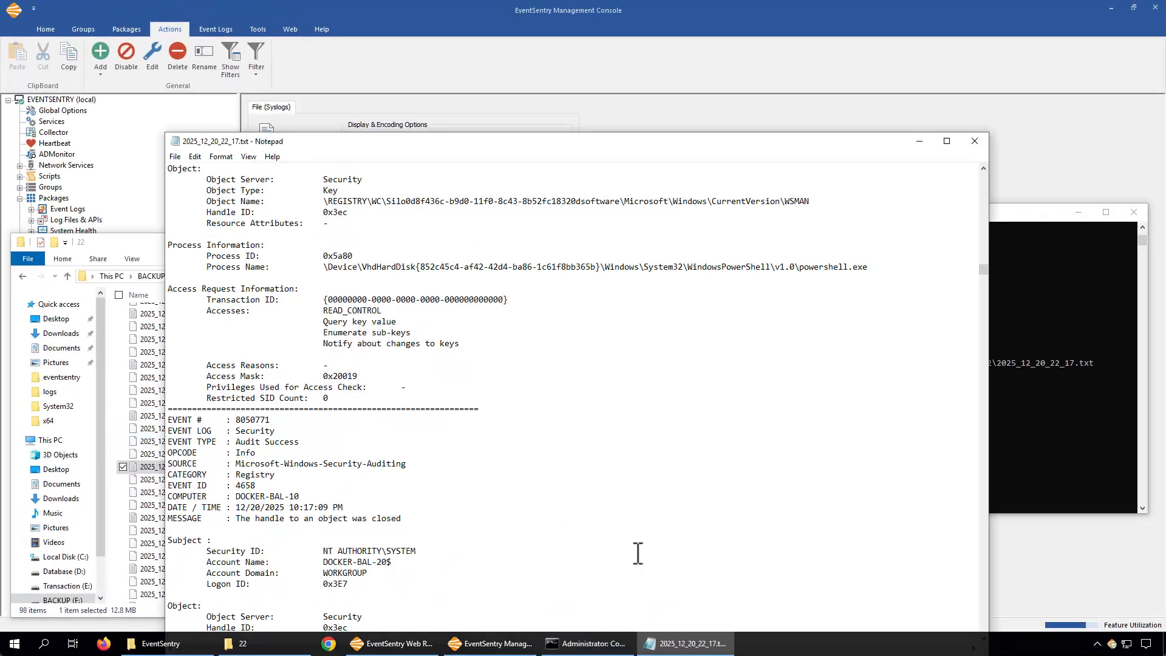
# Scroll through the 2025_12_20_22_17.txt log in Notepad and close it
pyautogui.scroll(-1, 632, 504)
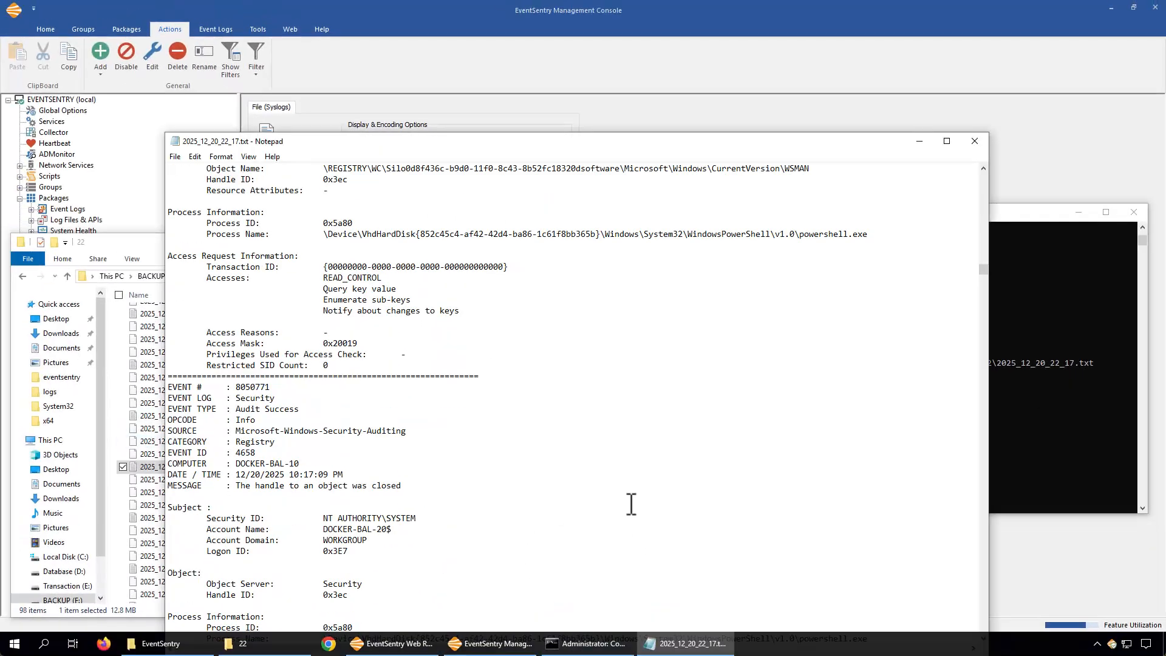
pyautogui.scroll(-3, 577, 490)
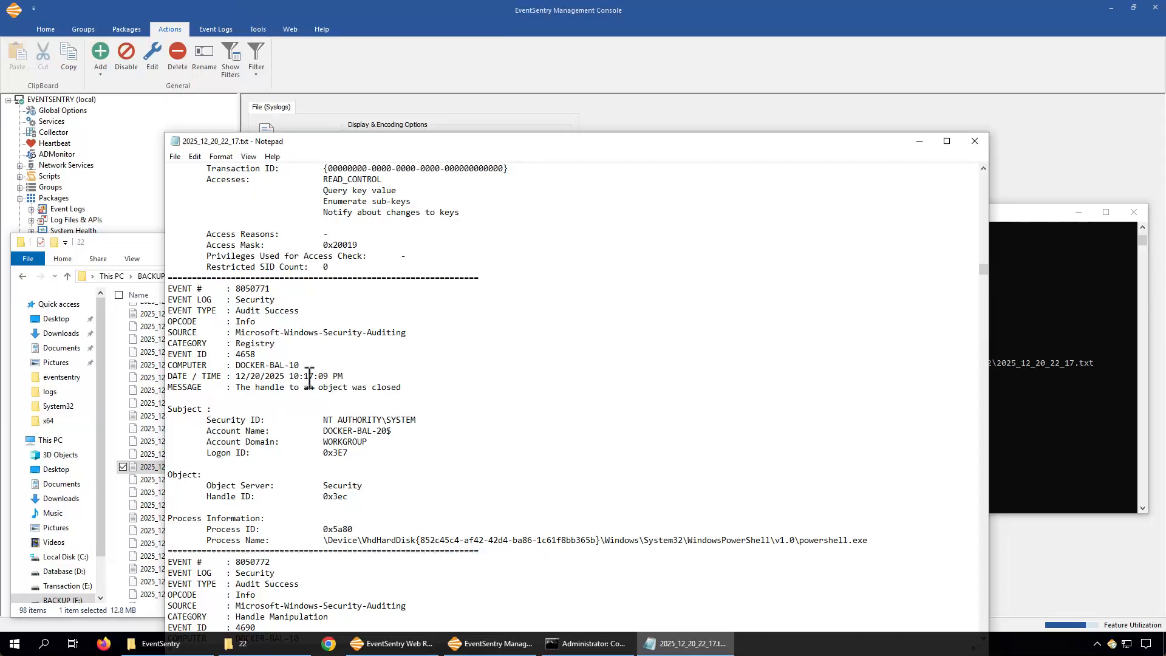
pyautogui.scroll(-2, 309, 377)
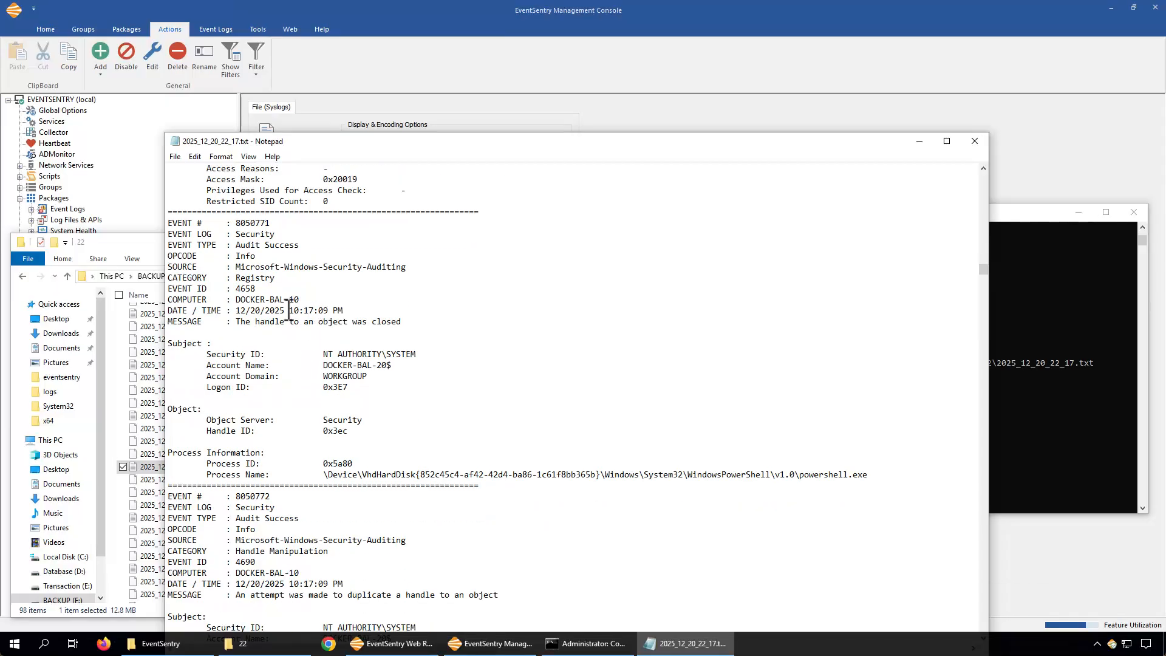
pyautogui.click(974, 141)
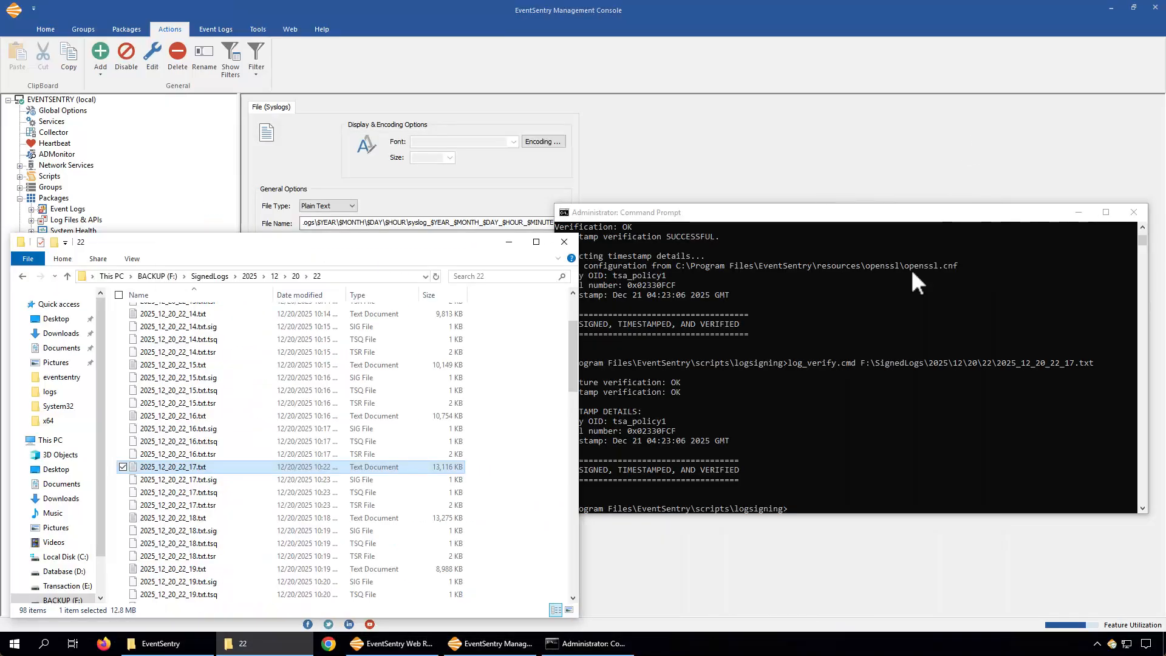
# Examine the verification output for the re-signed log in the Command Prompt
pyautogui.click(774, 469)
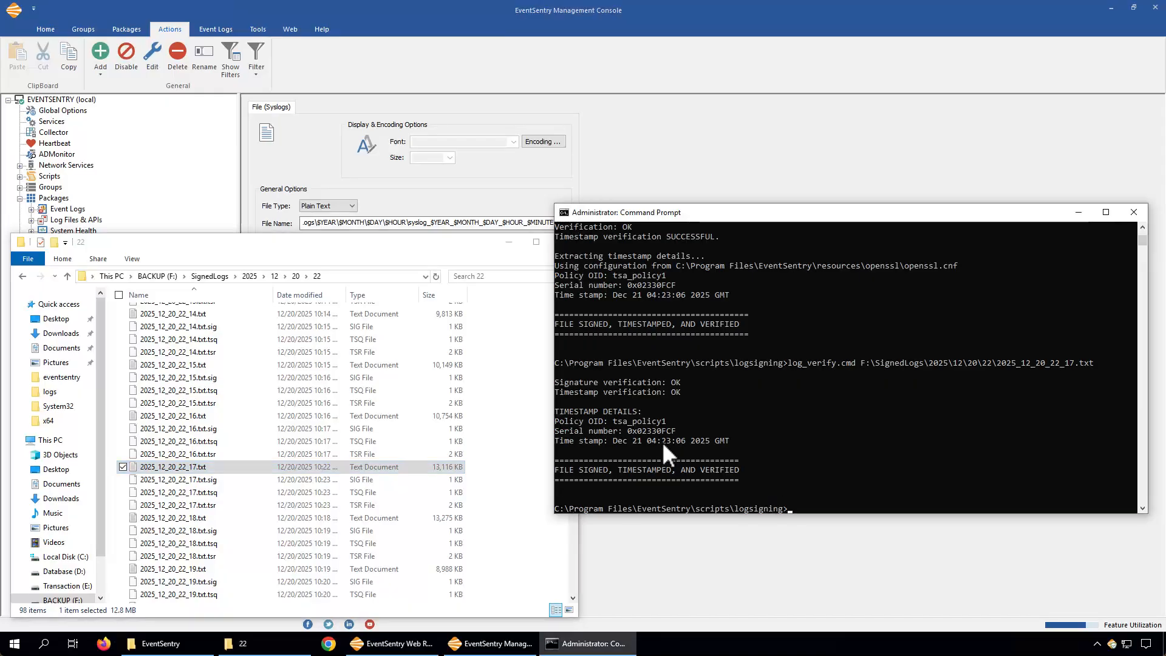
pyautogui.doubleClick(663, 441)
pyautogui.click(726, 453)
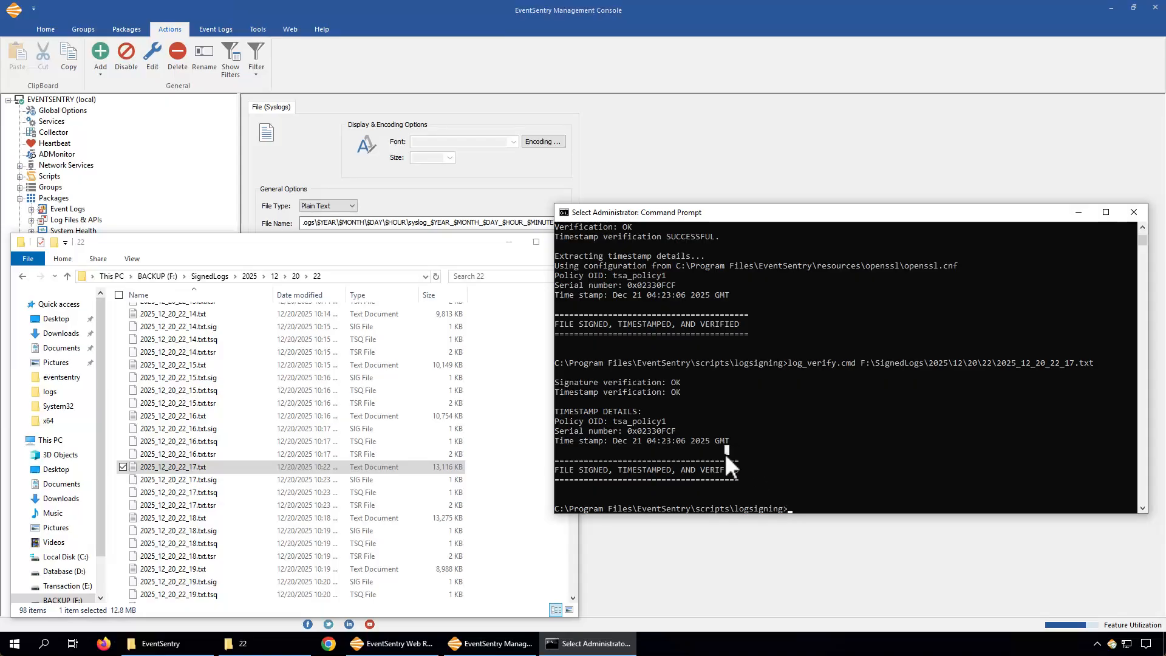
pyautogui.rightClick(756, 472)
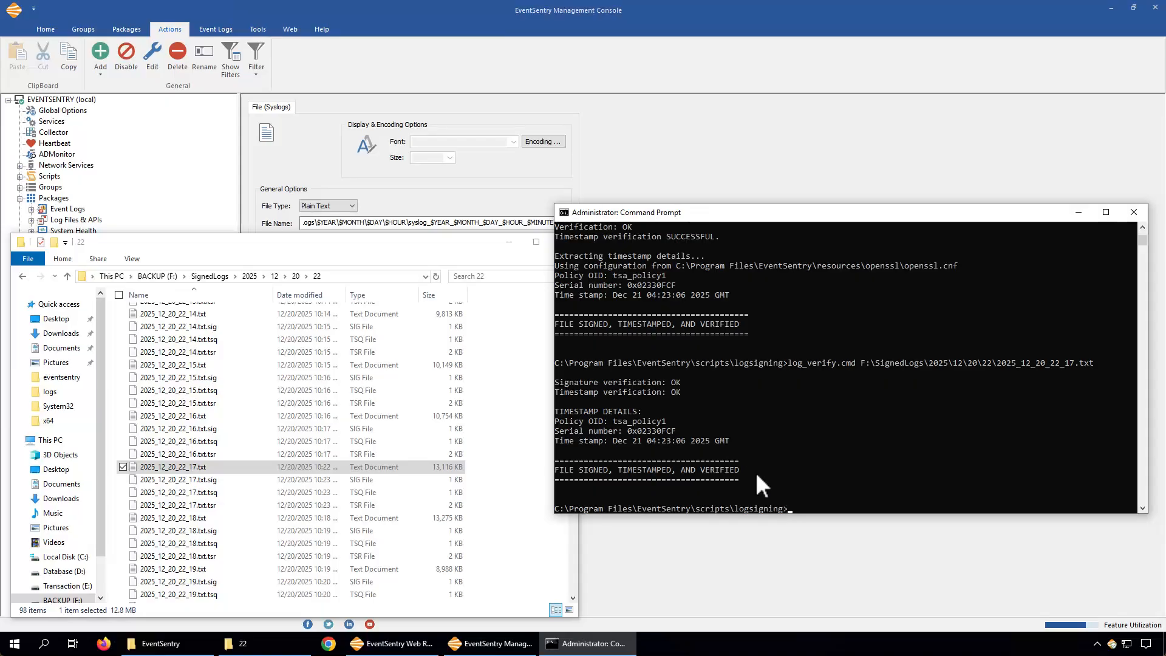